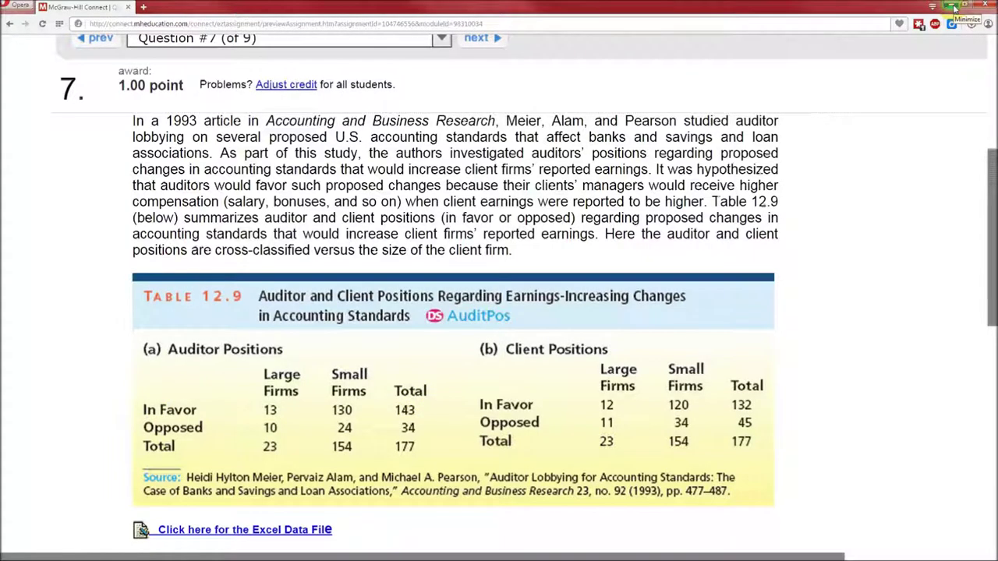
# Switch to the Excel workbook and examine the Observed table's Pro and Anti counts for large and small firms with their row and column totals
pyautogui.click(953, 8)
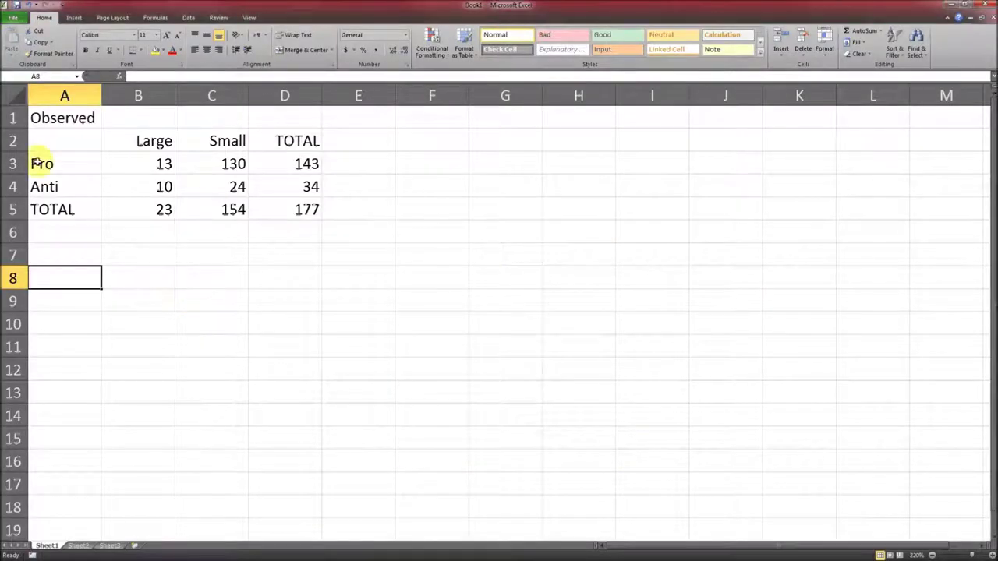
pyautogui.click(168, 166)
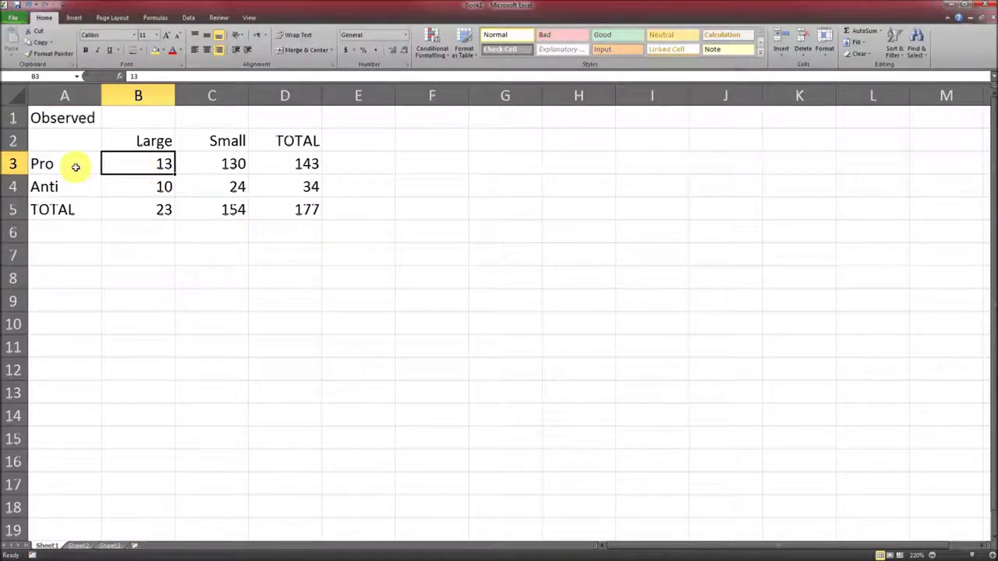
pyautogui.click(137, 189)
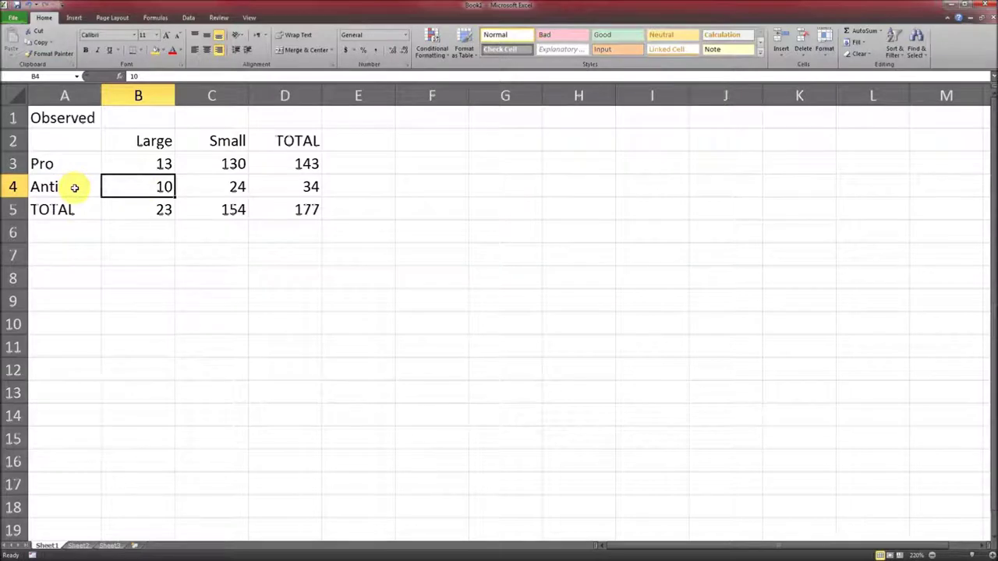
pyautogui.click(208, 160)
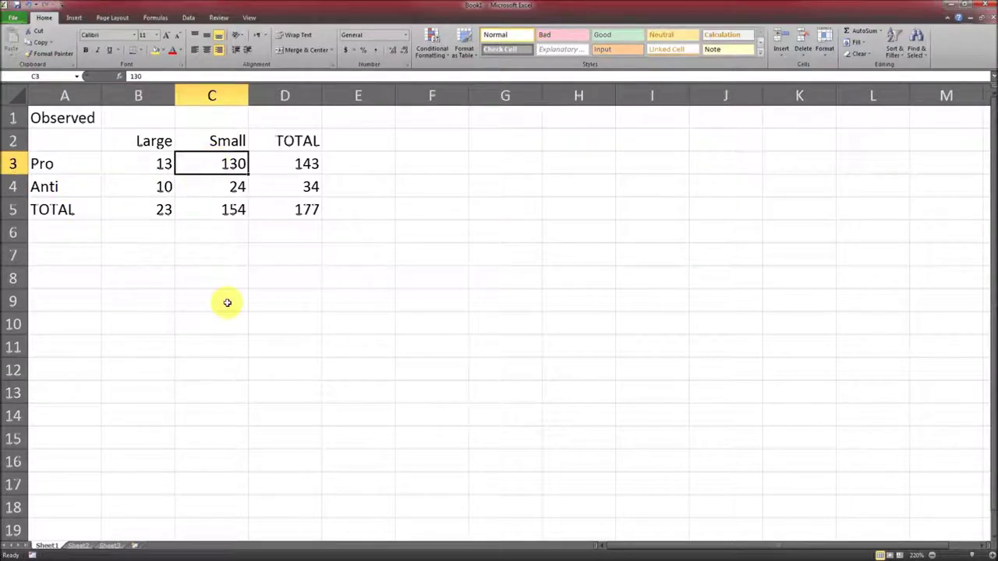
pyautogui.click(205, 186)
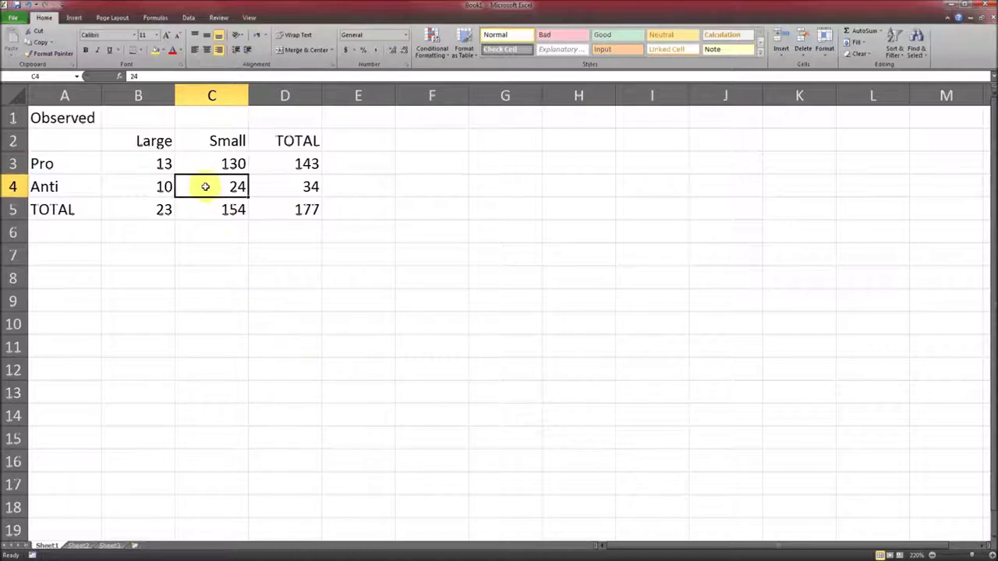
pyautogui.moveTo(292, 163); pyautogui.dragTo(290, 185)
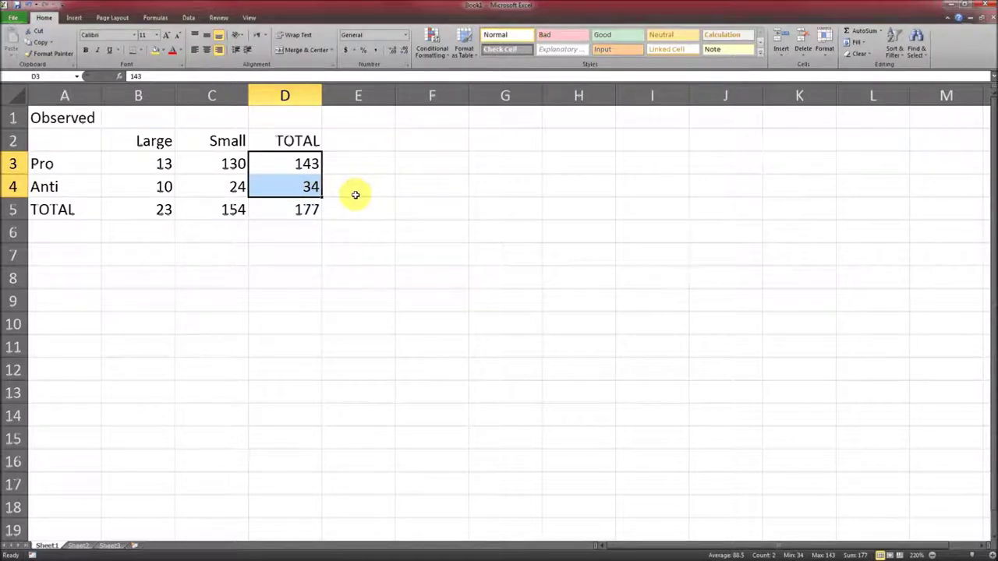
pyautogui.click(287, 209)
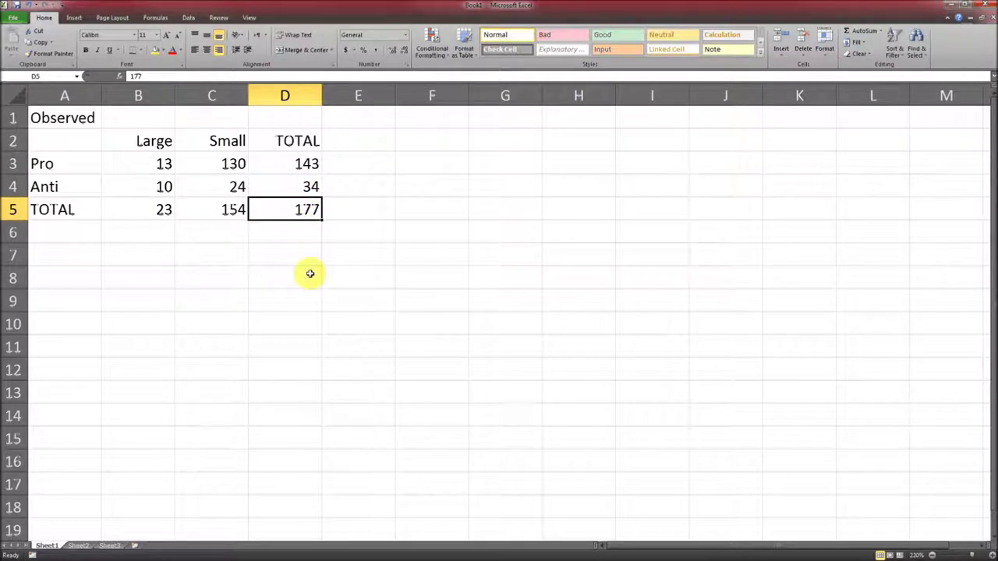
pyautogui.moveTo(150, 164); pyautogui.dragTo(201, 185)
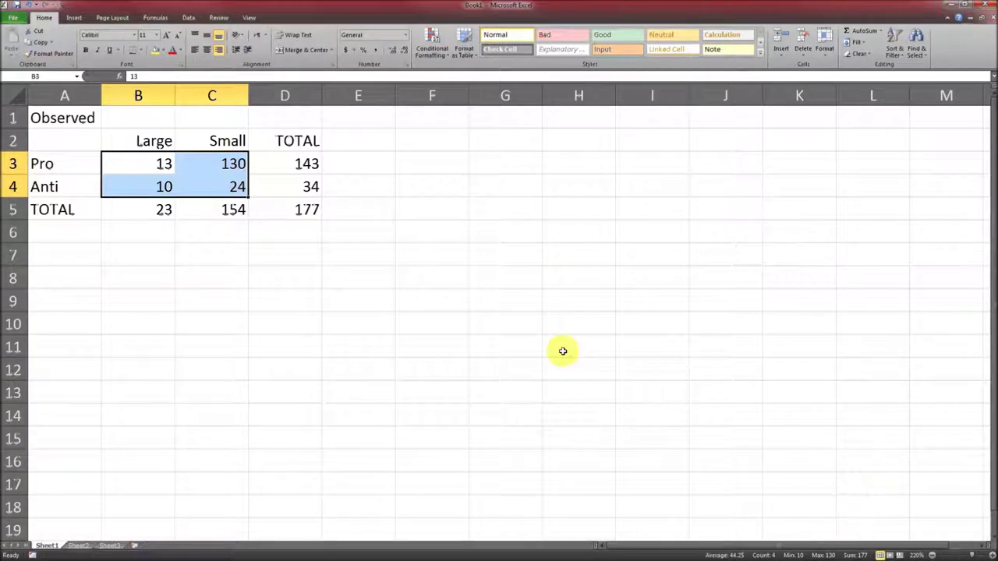
pyautogui.moveTo(300, 161); pyautogui.dragTo(298, 184)
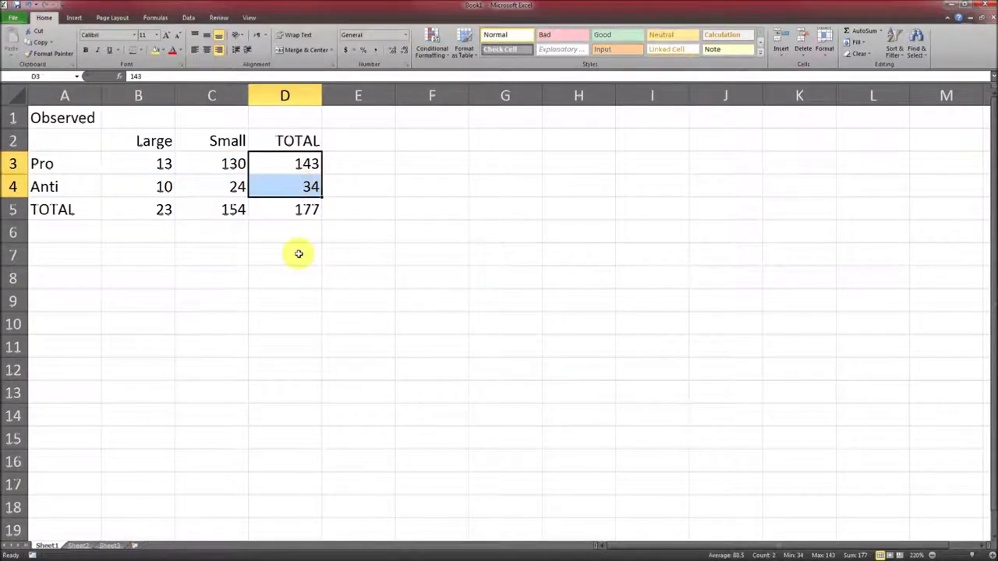
pyautogui.moveTo(164, 211); pyautogui.dragTo(196, 216)
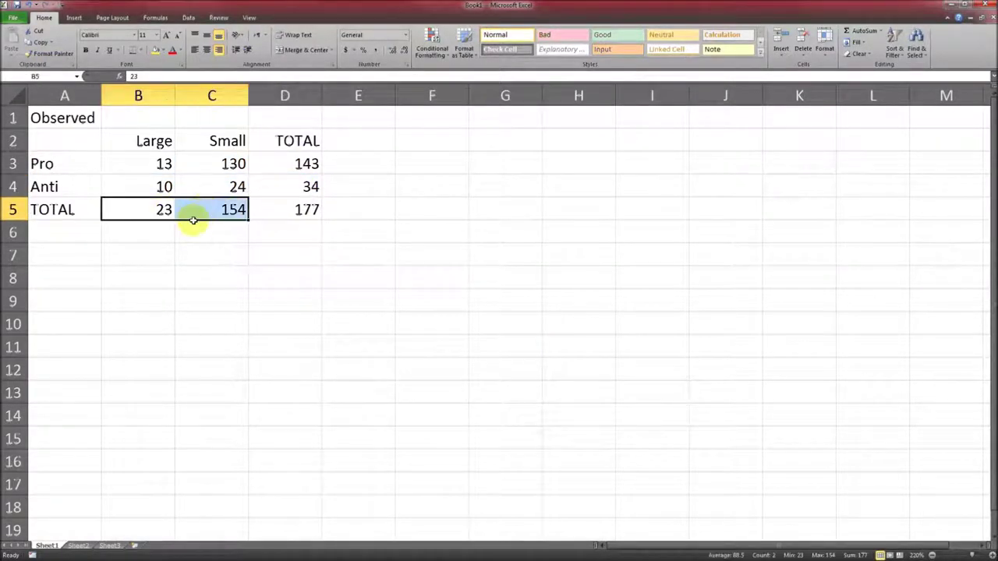
# Title a second table Expected in cell A8 and enter the column headers Large, Small and TOTAL in B9:D9
pyautogui.click(57, 276)
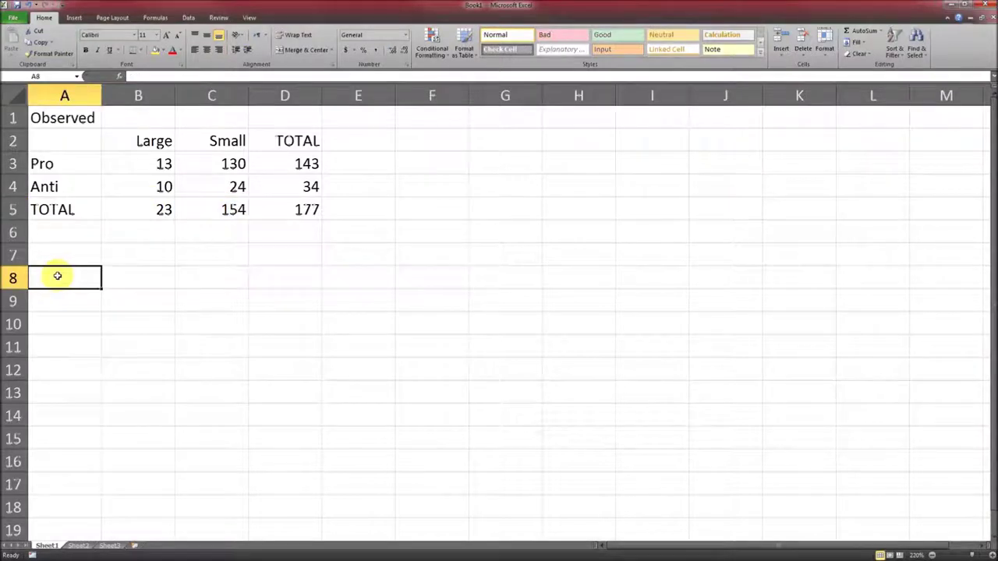
pyautogui.write('Expected')
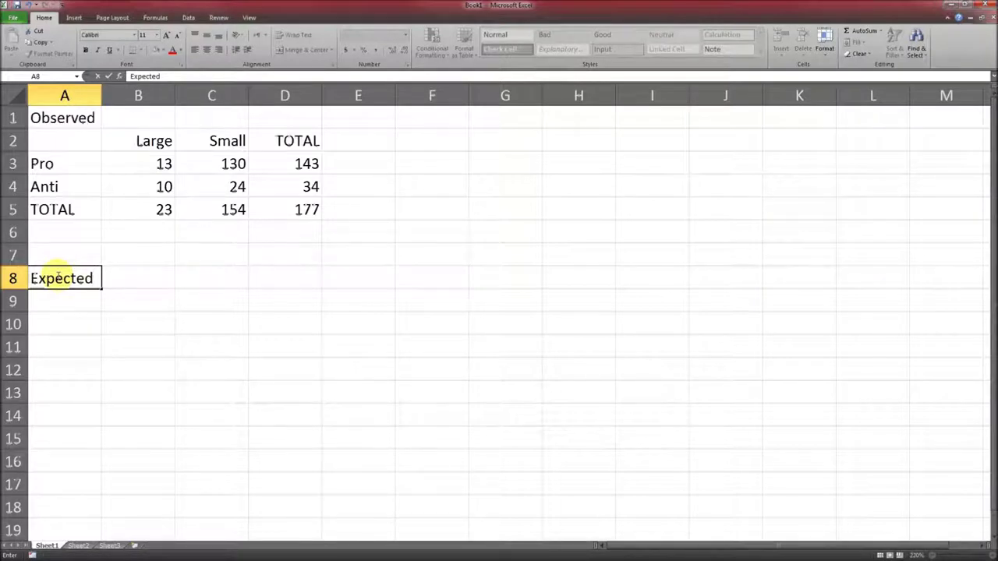
pyautogui.press('Return')
pyautogui.press('Right')
pyautogui.write('Large')
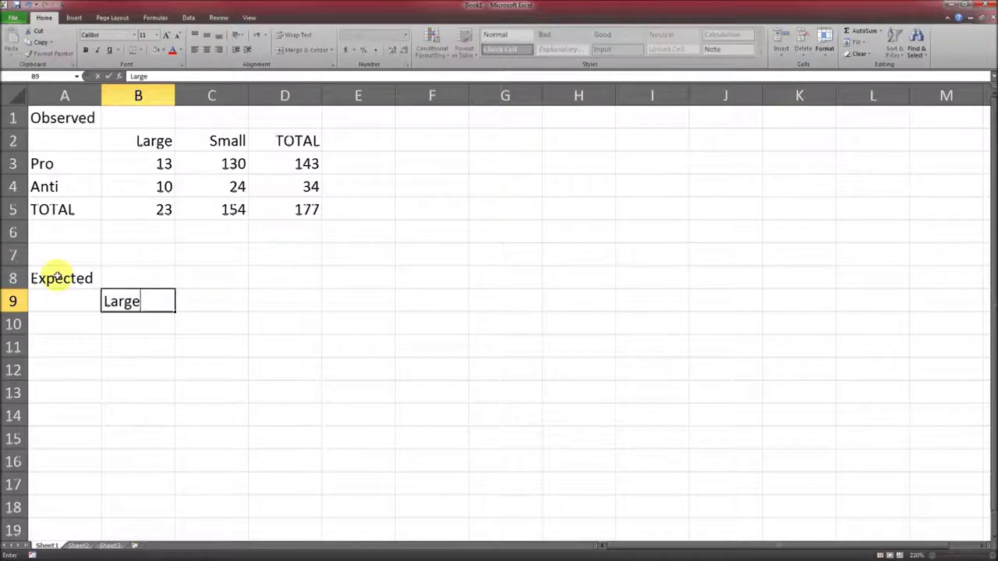
pyautogui.press('Tab')
pyautogui.write('Sam')
pyautogui.press('BackSpace')
pyautogui.write('mall')
pyautogui.press('Tab')
pyautogui.write('TOTAL')
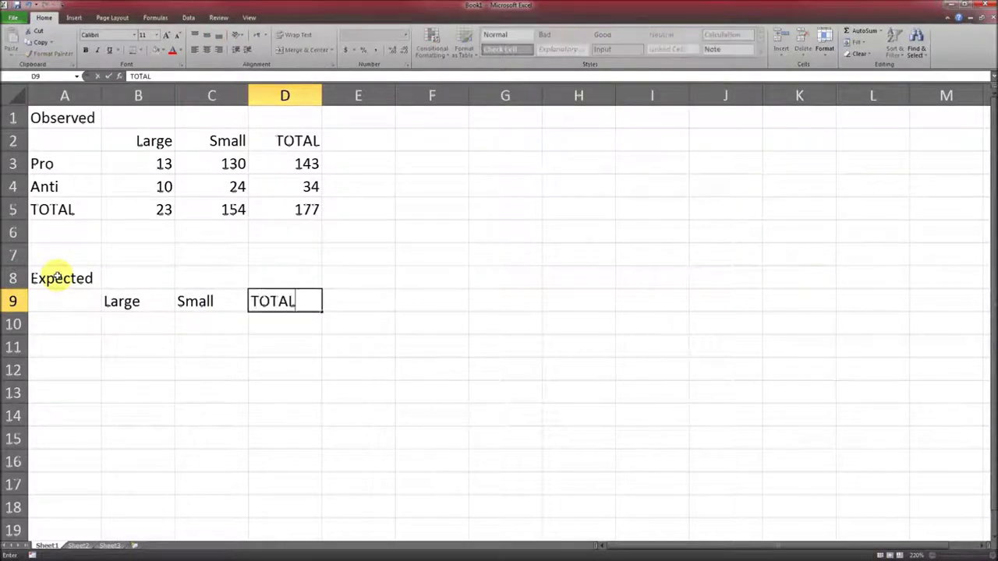
# Enter the row labels Pro, Anti and TOTAL in A10:A12 of the Expected table
pyautogui.press('Down')
pyautogui.press('Left')
pyautogui.press('Left')
pyautogui.press('Left')
pyautogui.write('Pro')
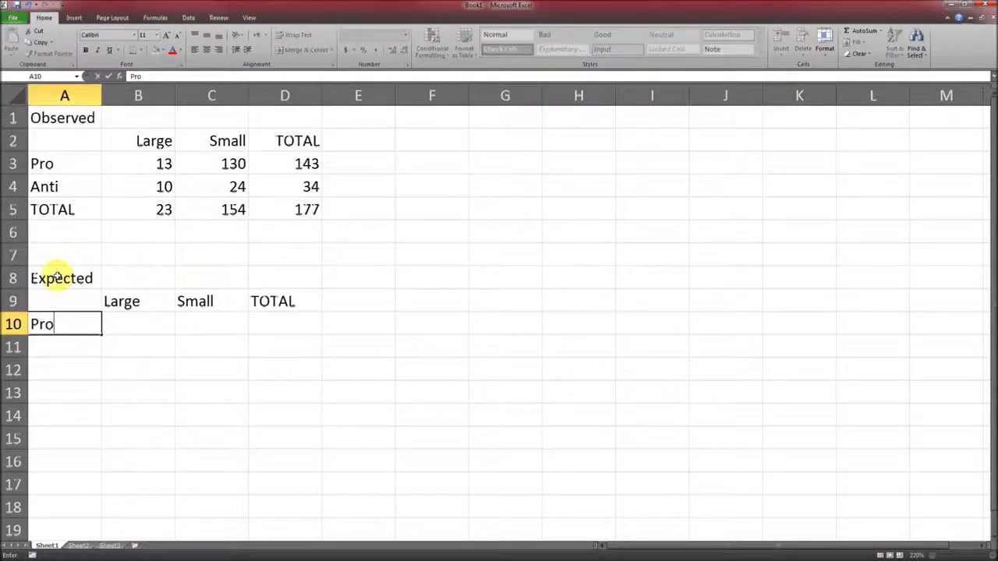
pyautogui.press('Return')
pyautogui.write('Anti')
pyautogui.press('Return')
pyautogui.write('TOTAL')
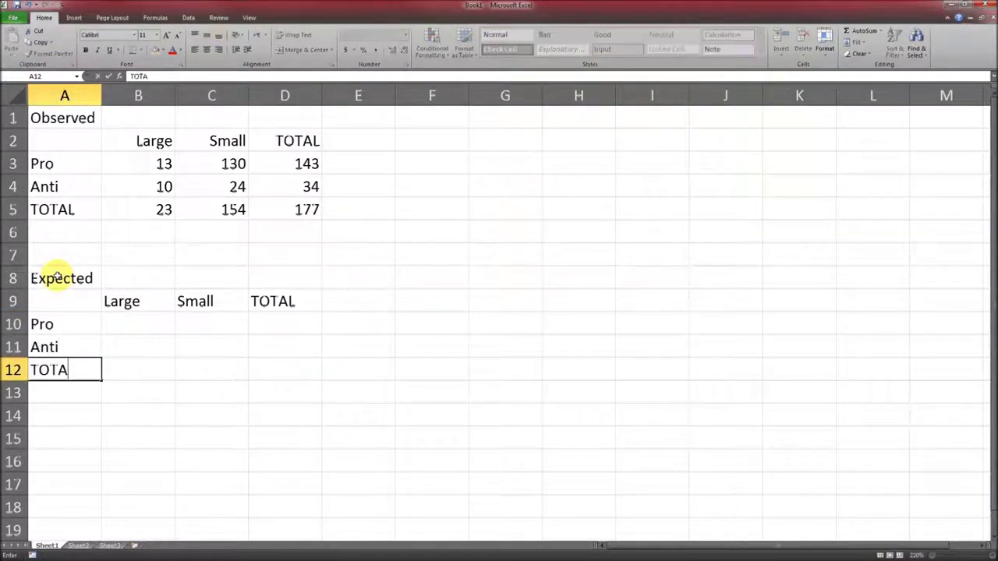
pyautogui.press('Tab')
pyautogui.press('Tab')
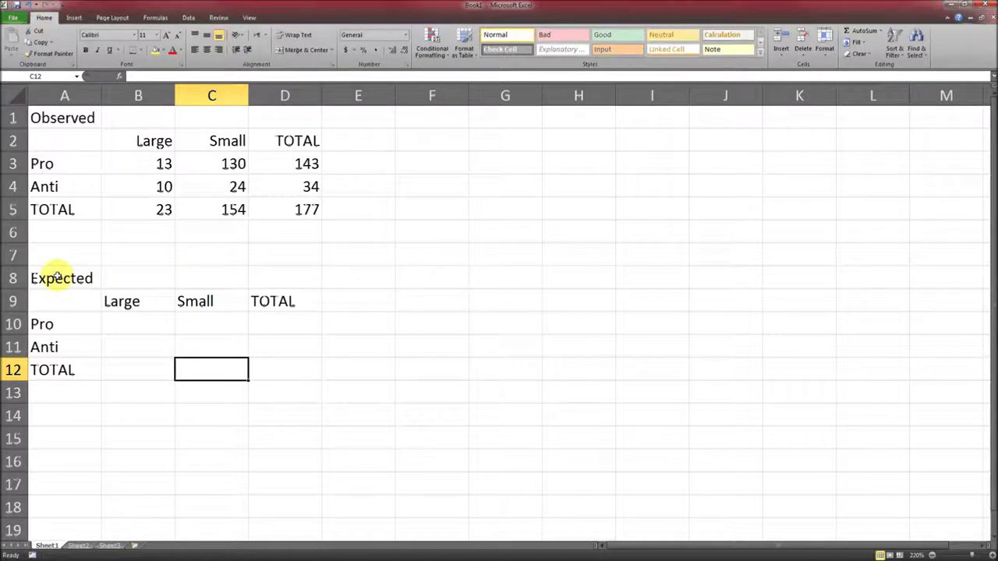
# Copy the Observed table's row totals D3:D5 to D10:D12 and its column totals B5:C5 to B12:C12
pyautogui.moveTo(283, 163); pyautogui.dragTo(284, 211)
pyautogui.hotkey('ctrl', 'c')
pyautogui.click(283, 326)
pyautogui.press('Return')
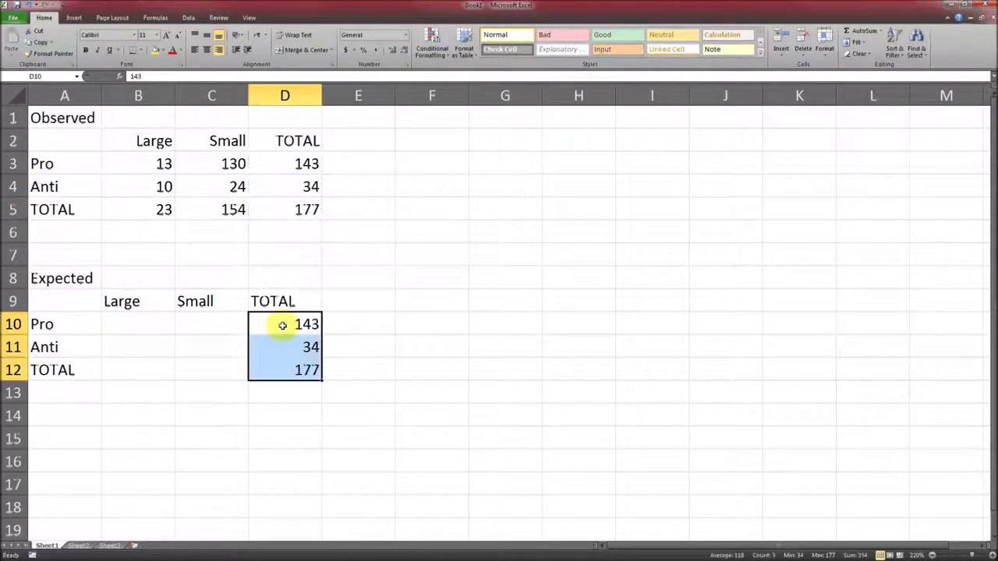
pyautogui.moveTo(153, 209); pyautogui.dragTo(196, 206)
pyautogui.hotkey('ctrl', 'c')
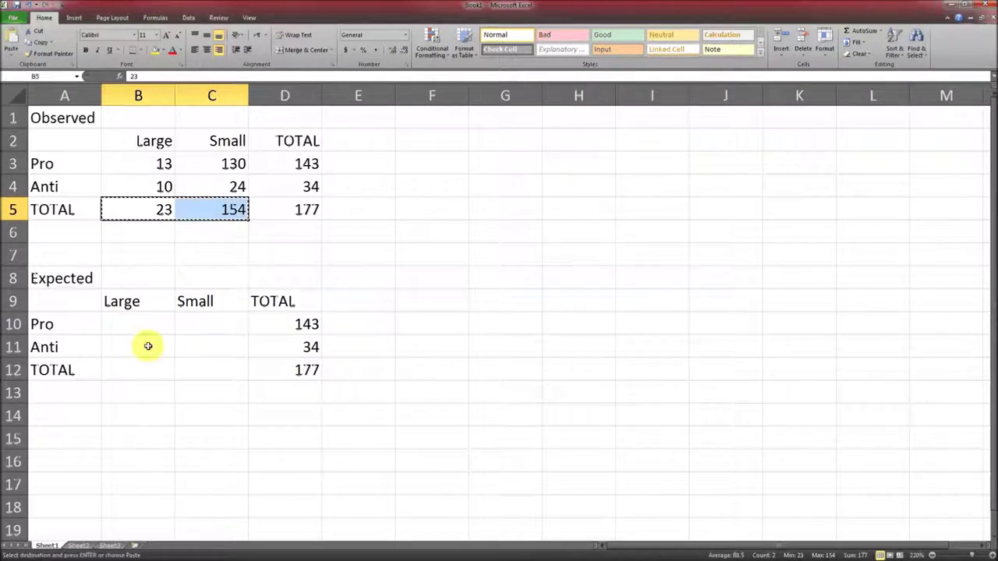
pyautogui.click(147, 373)
pyautogui.press('Return')
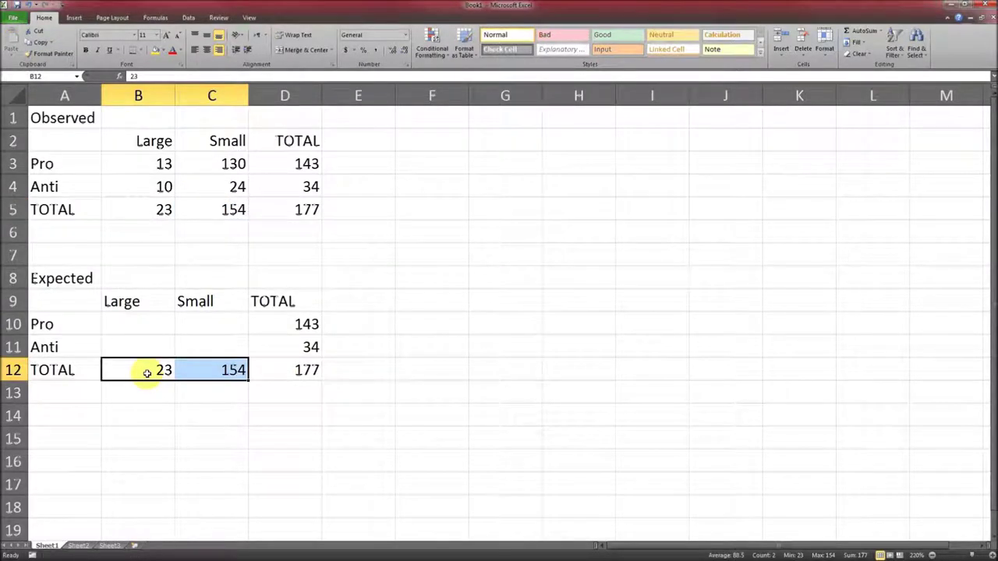
# Write the independence rule P(A)P(B) = P(A B) in cell F9 beside the Expected table
pyautogui.click(442, 305)
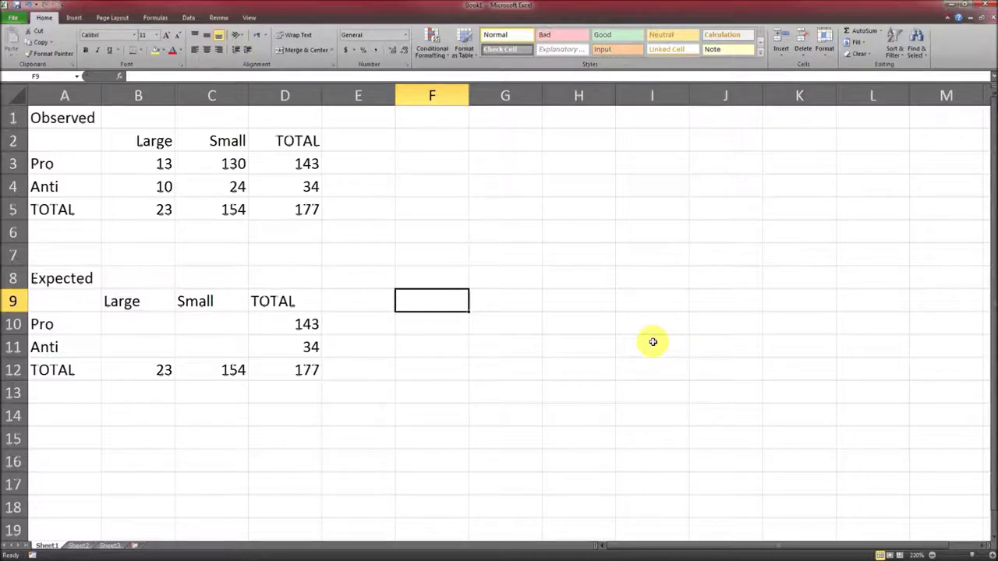
pyautogui.write('P')
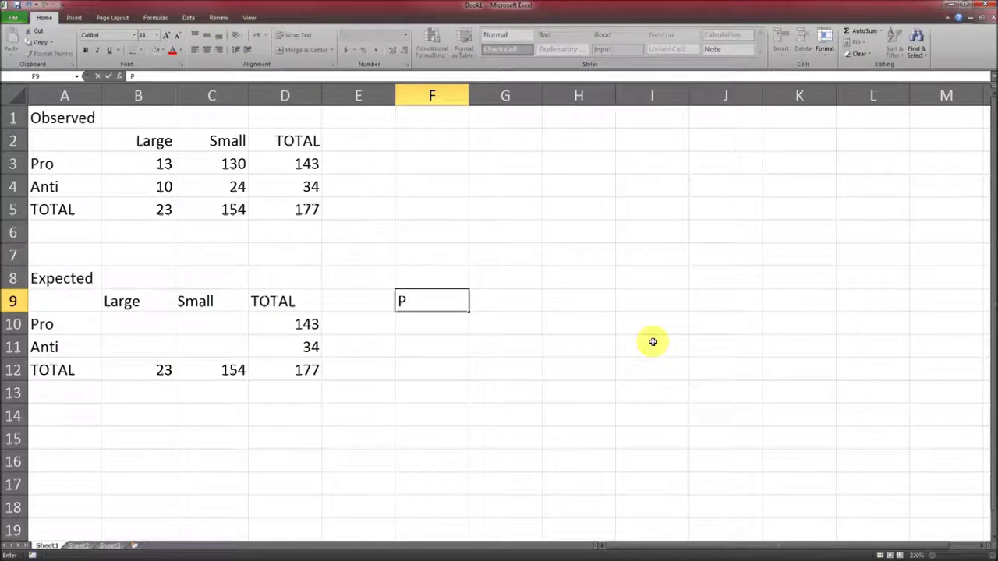
pyautogui.write('(A)P(B')
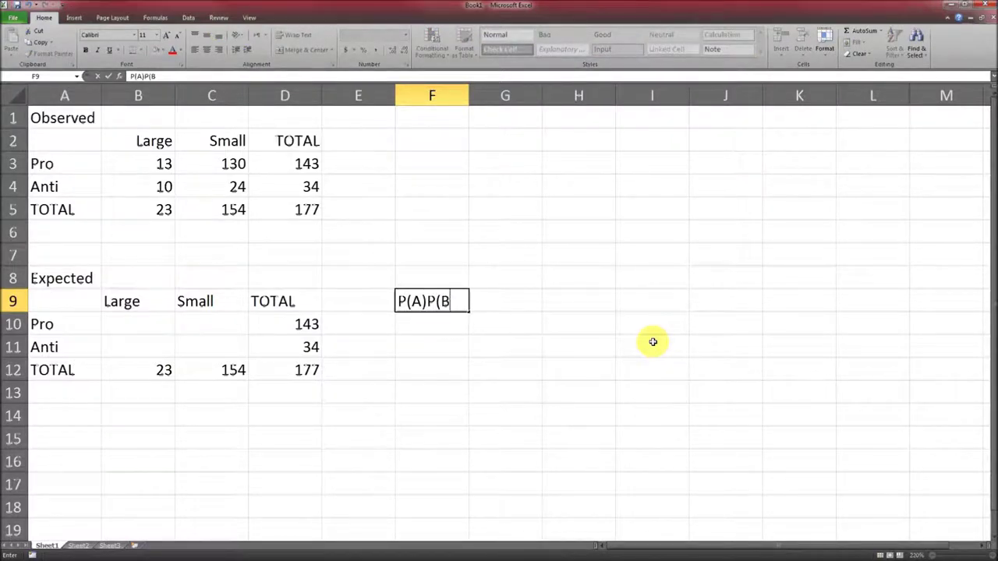
pyautogui.write(') = P(A B')
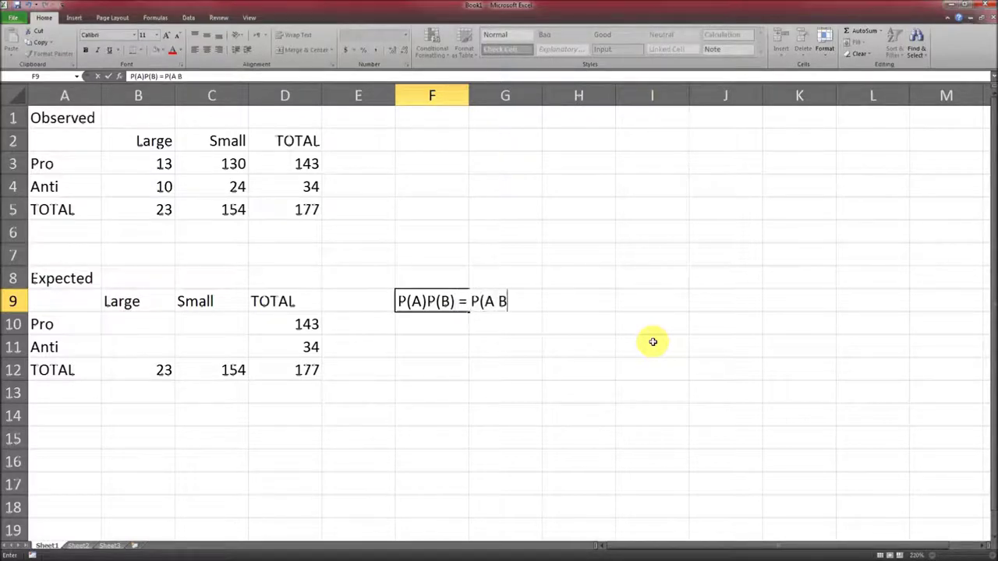
pyautogui.write(')')
pyautogui.press('Return')
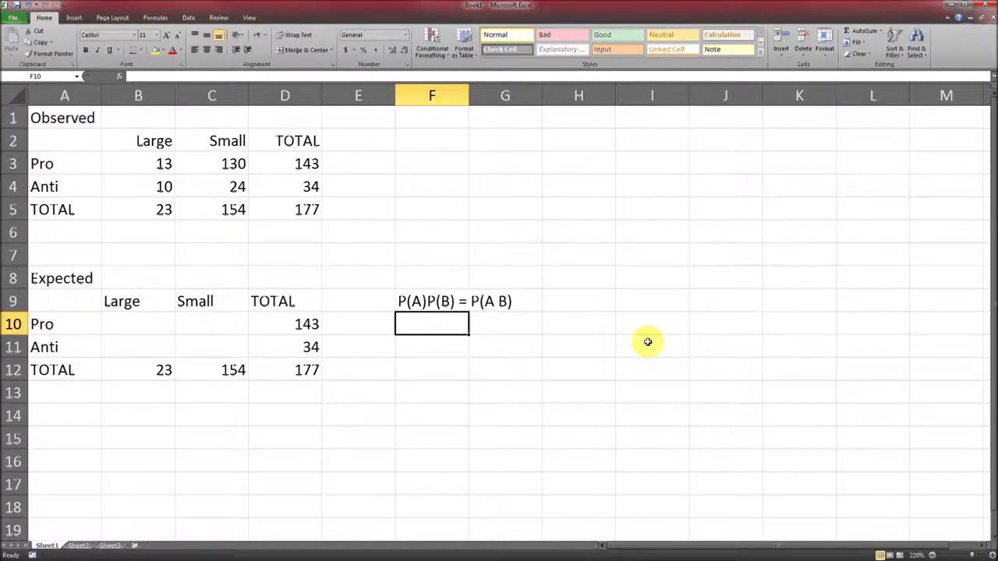
pyautogui.click(134, 326)
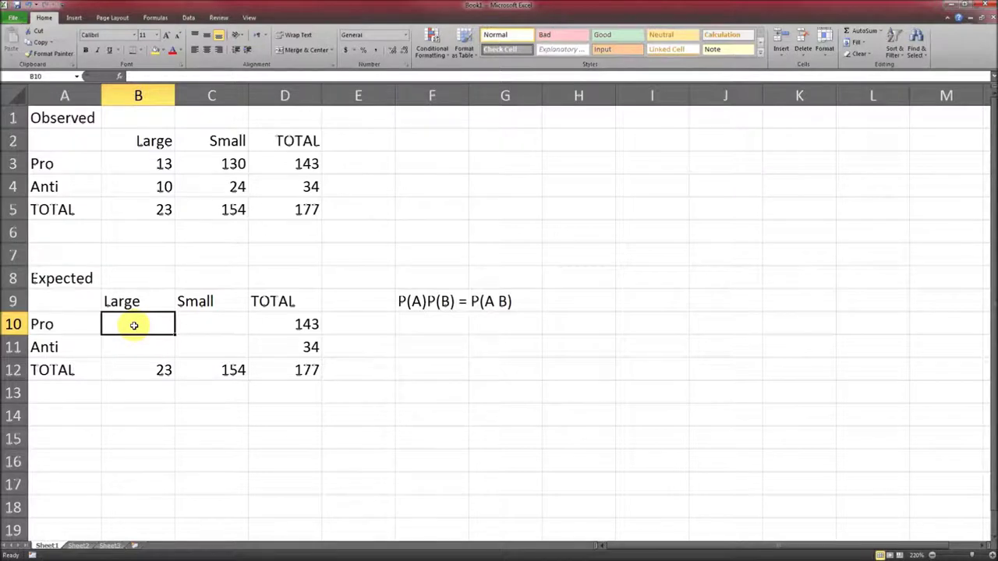
pyautogui.click(290, 325)
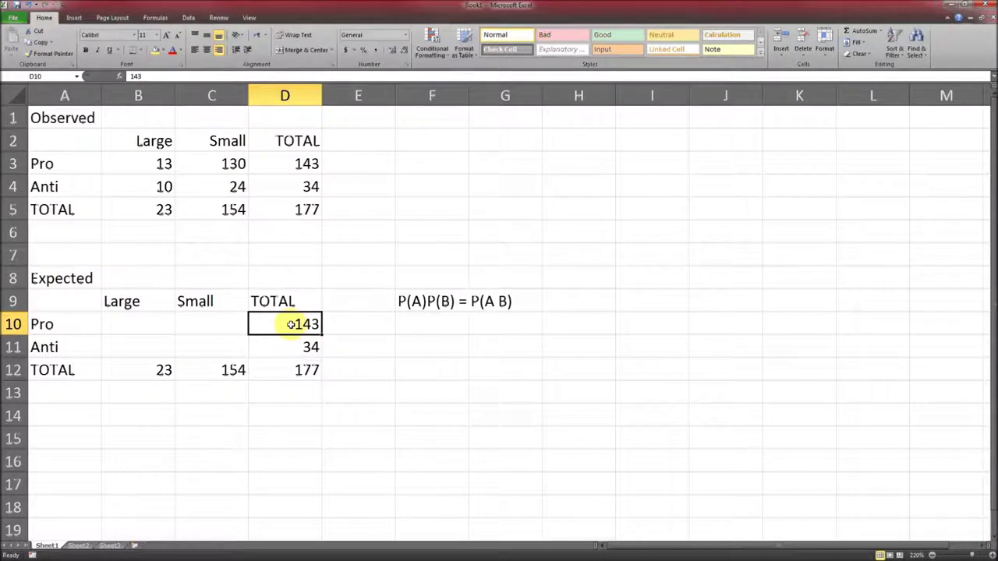
pyautogui.click(139, 375)
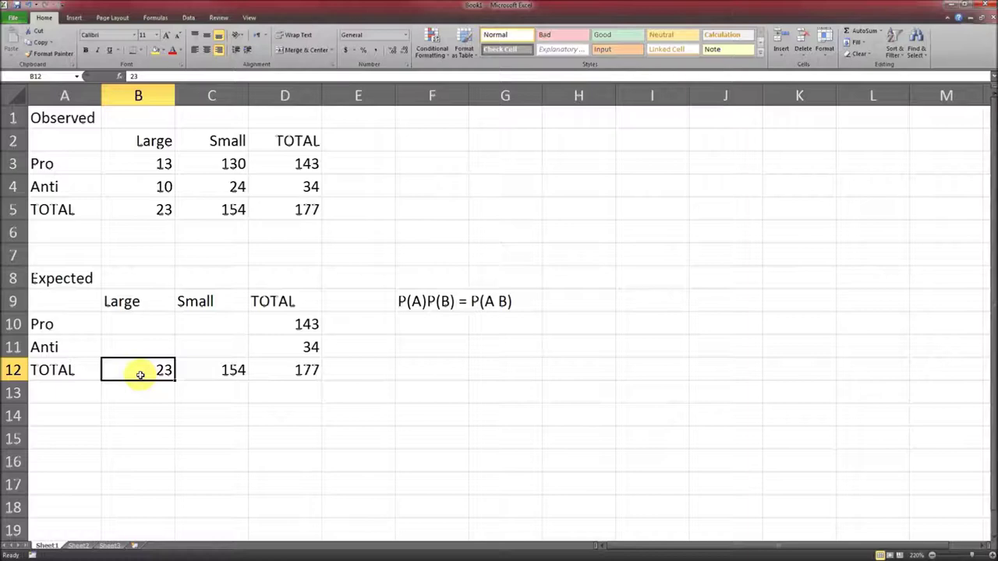
pyautogui.click(304, 364)
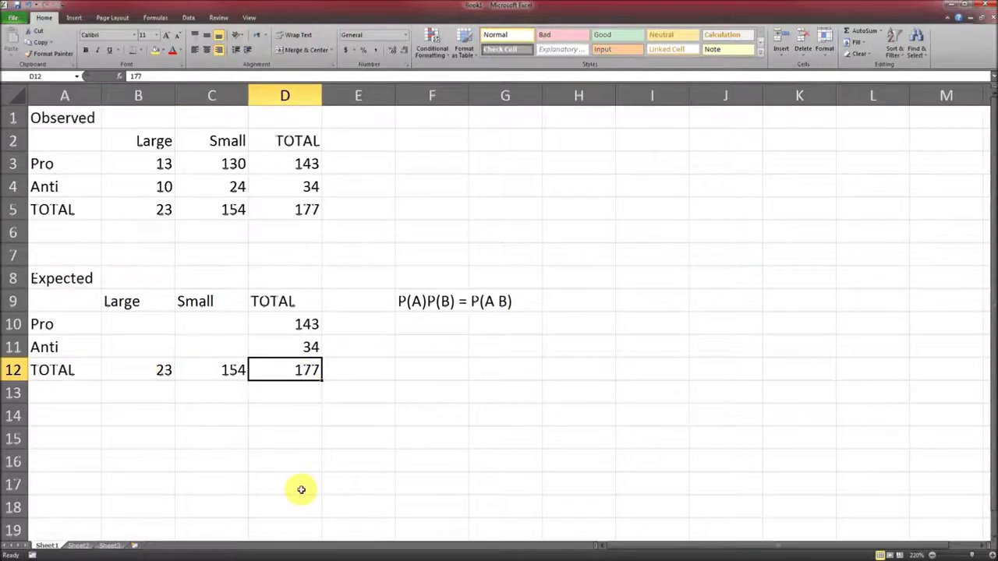
pyautogui.click(151, 322)
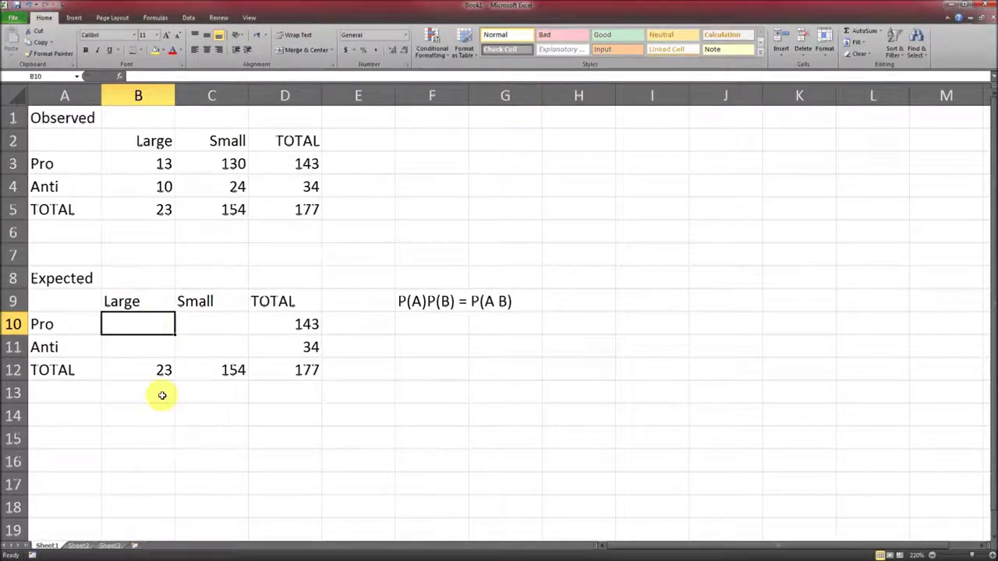
# Turn the Large column total in cell B12 into a proportion with the formula =23/177
pyautogui.click(138, 369)
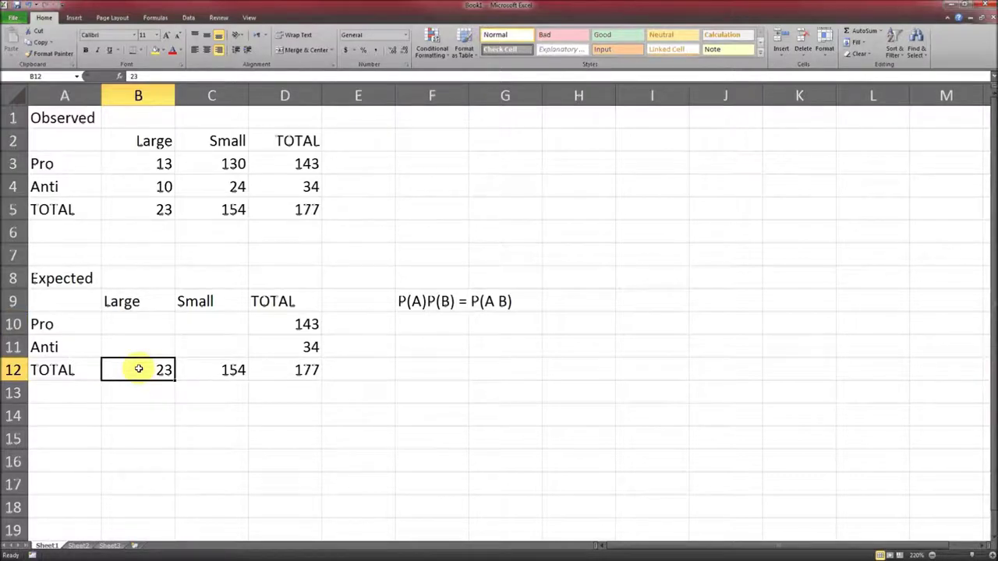
pyautogui.doubleClick(139, 369)
pyautogui.press('Left')
pyautogui.press('Left')
pyautogui.write('=')
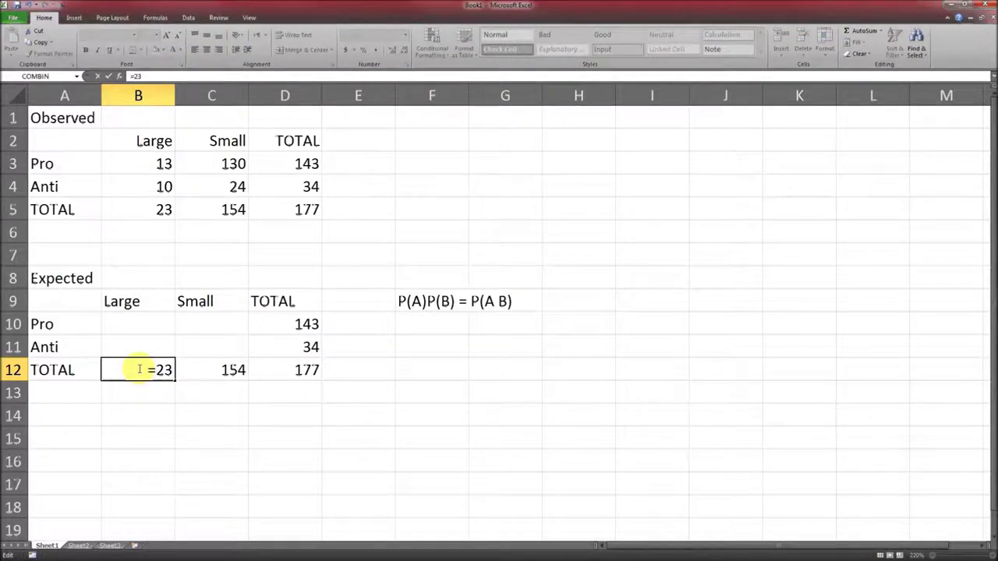
pyautogui.press('End')
pyautogui.write('/177')
pyautogui.press('Return')
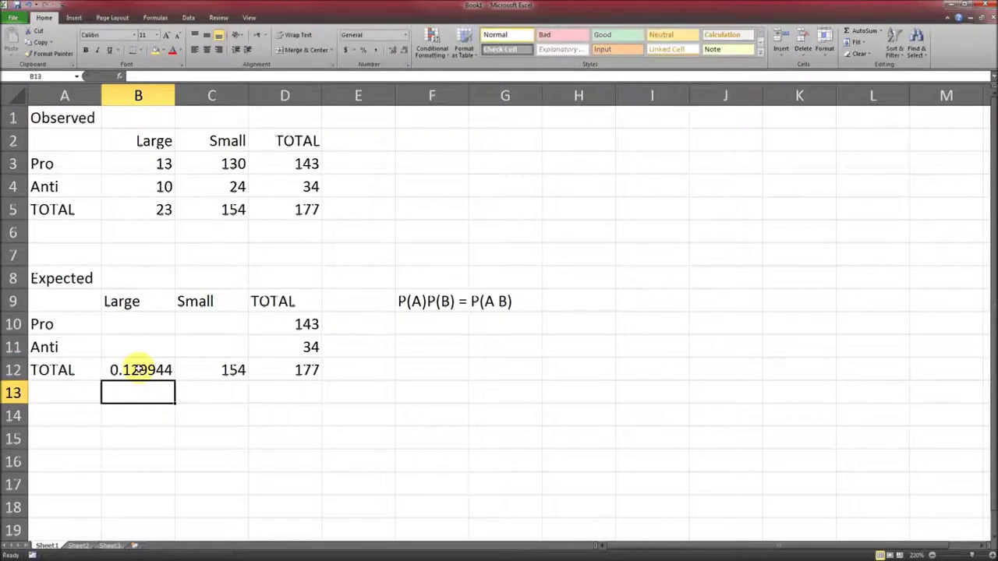
# Turn the Small column total in C12 of the Expected table into a proportion with the formula =154/177
pyautogui.press('Up')
pyautogui.press('Right')
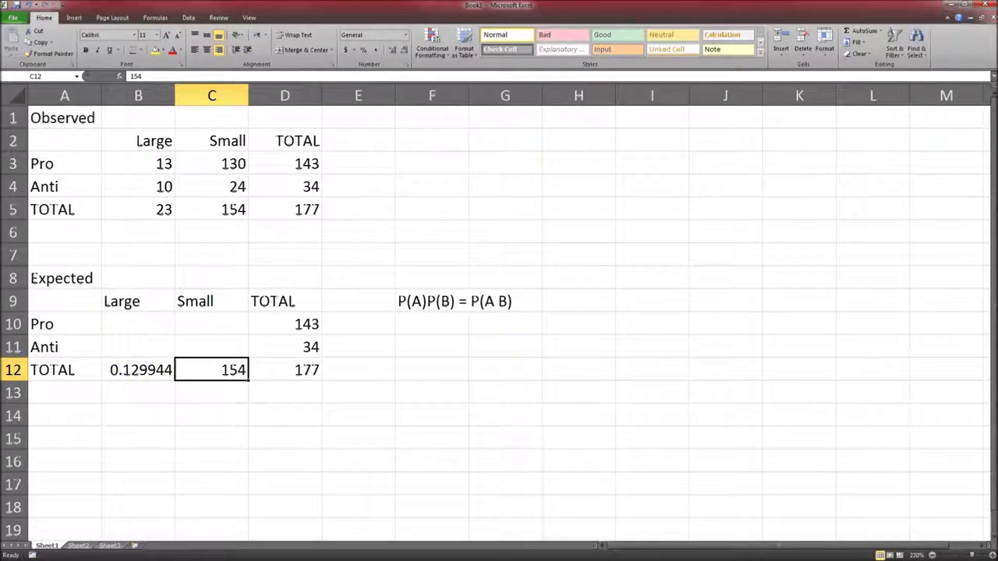
pyautogui.press('F2')
pyautogui.press('Home')
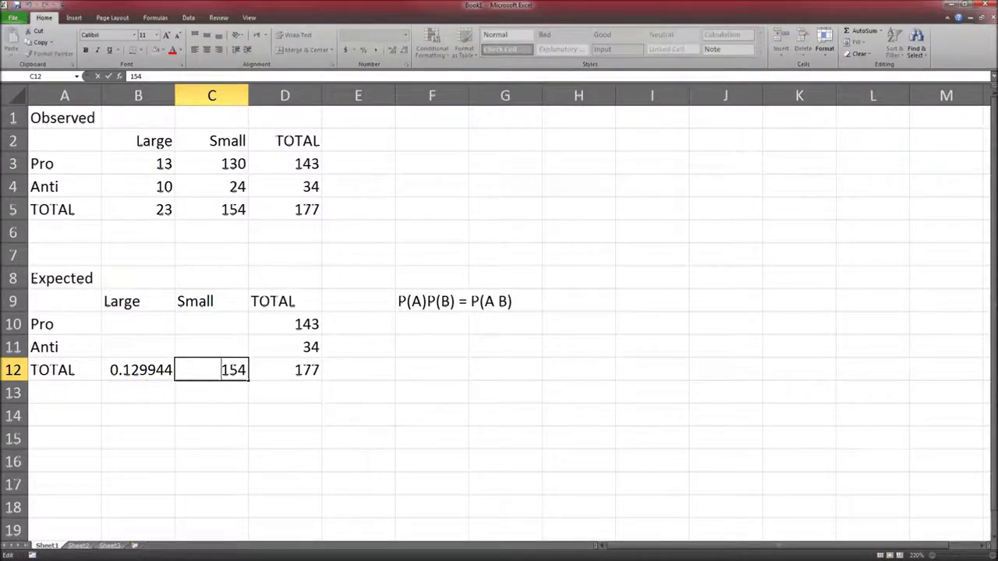
pyautogui.write('=')
pyautogui.press('Right')
pyautogui.press('Right')
pyautogui.press('Right')
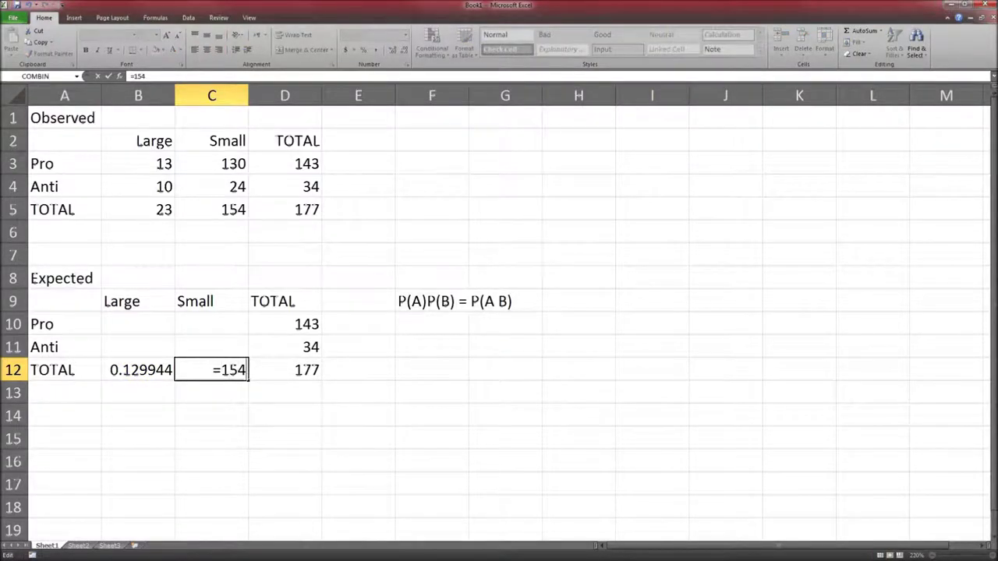
pyautogui.write('/177')
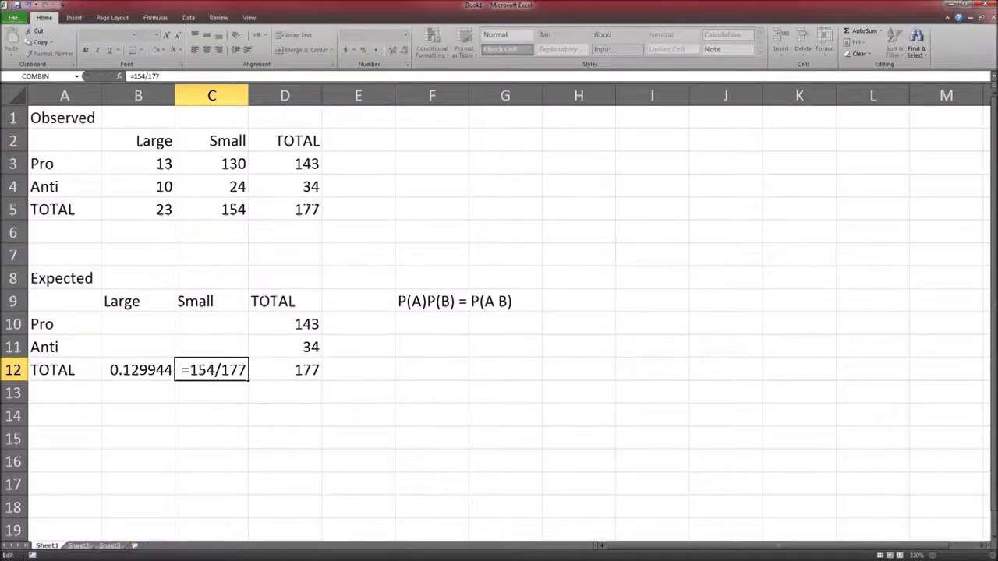
pyautogui.press('Return')
# Turn the Pro row total in D10 into a proportion with the formula =143/177
pyautogui.click(285, 370)
pyautogui.click(284, 324)
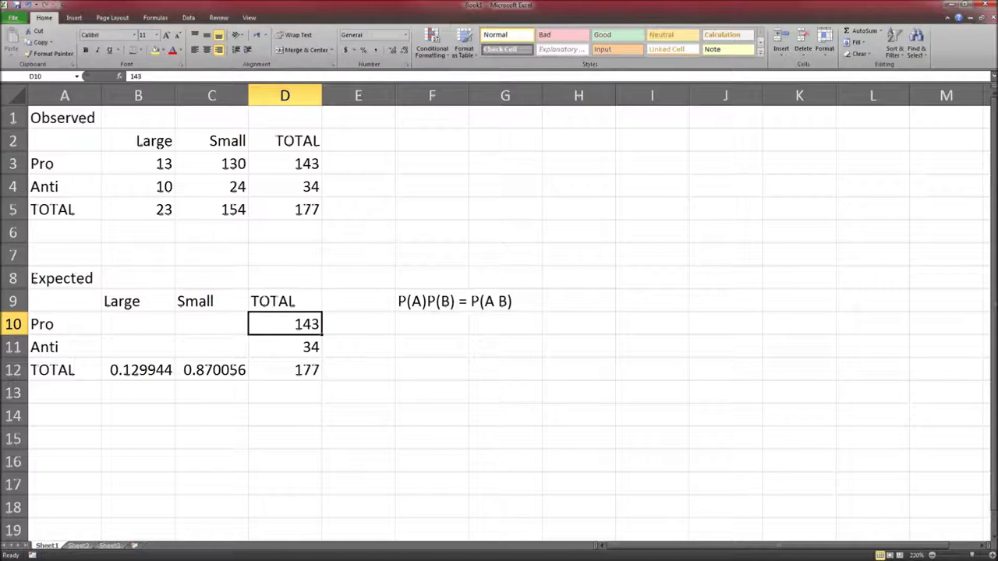
pyautogui.doubleClick(295, 323)
pyautogui.write('=')
pyautogui.press('Right')
pyautogui.press('Right')
pyautogui.press('Right')
pyautogui.write('/177')
pyautogui.press('Return')
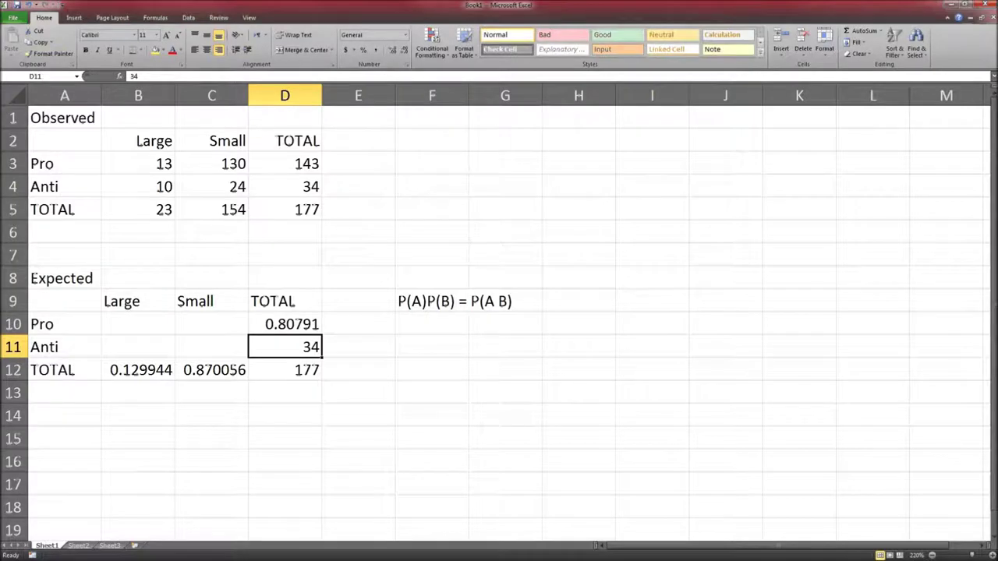
# Turn the Anti row total in D11 into a proportion with the formula =34/177
pyautogui.press('F2')
pyautogui.press('Home')
pyautogui.write('=')
pyautogui.write('/1')
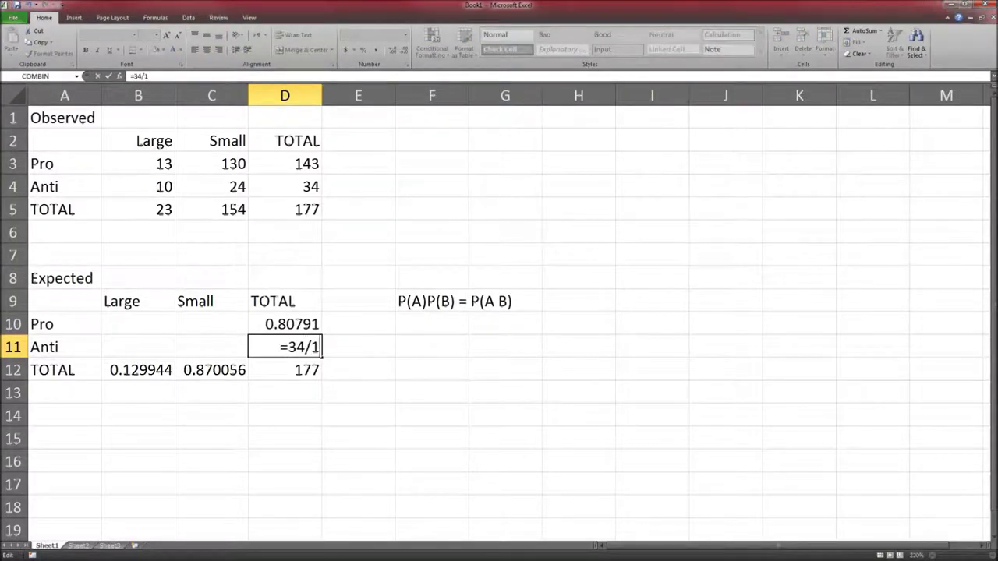
pyautogui.write('77')
pyautogui.press('Return')
# Calculate the Pro and Large joint probability in B10 with the formula =D10*B12
pyautogui.press('Up')
pyautogui.press('Up')
pyautogui.press('Left')
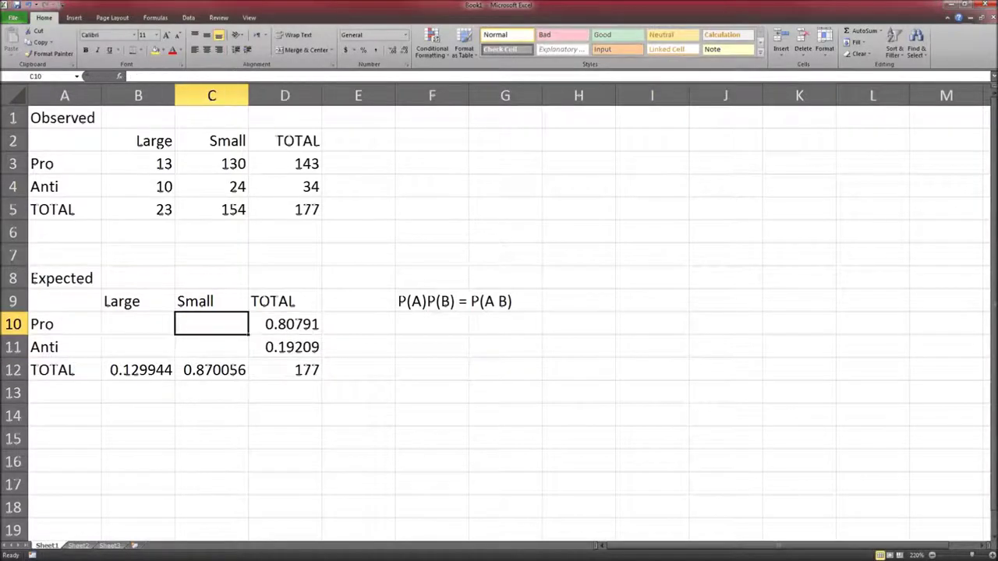
pyautogui.press('Left')
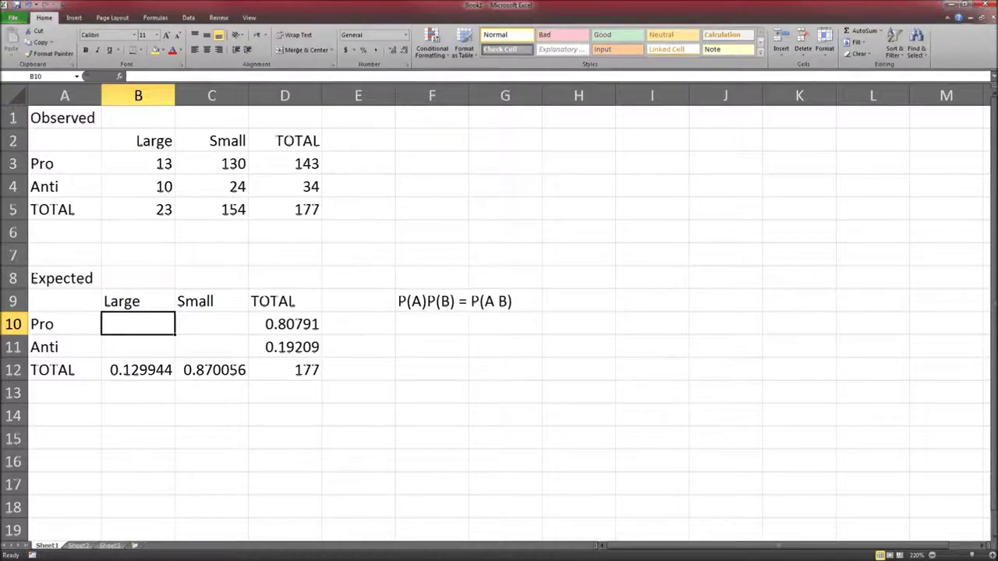
pyautogui.write('=')
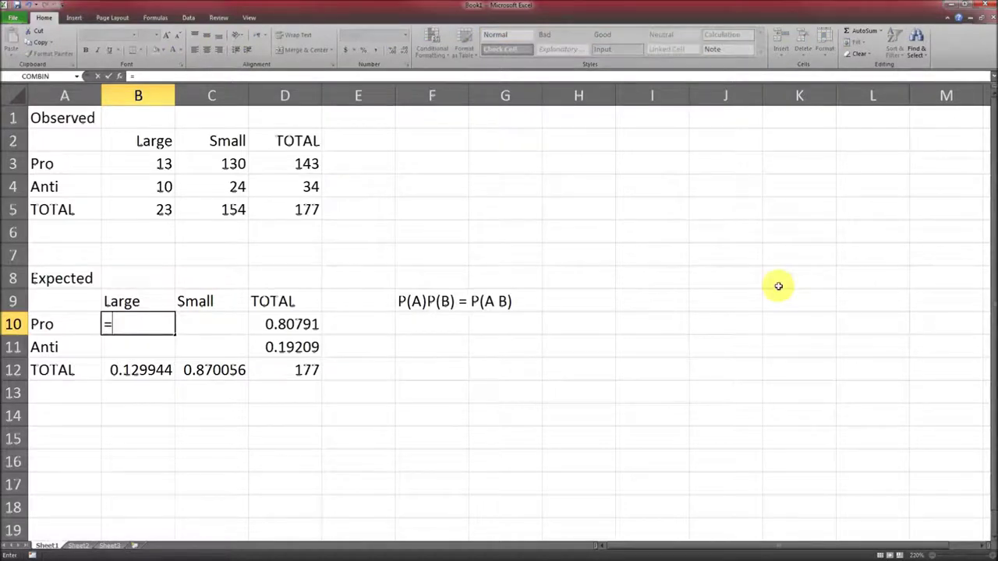
pyautogui.click(292, 325)
pyautogui.write('*')
pyautogui.click(136, 370)
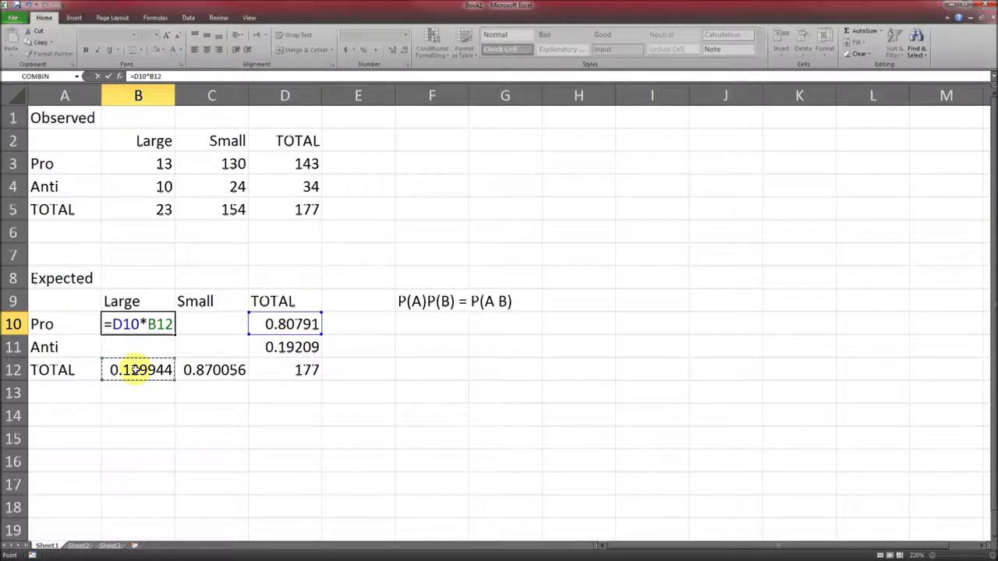
pyautogui.press('Return')
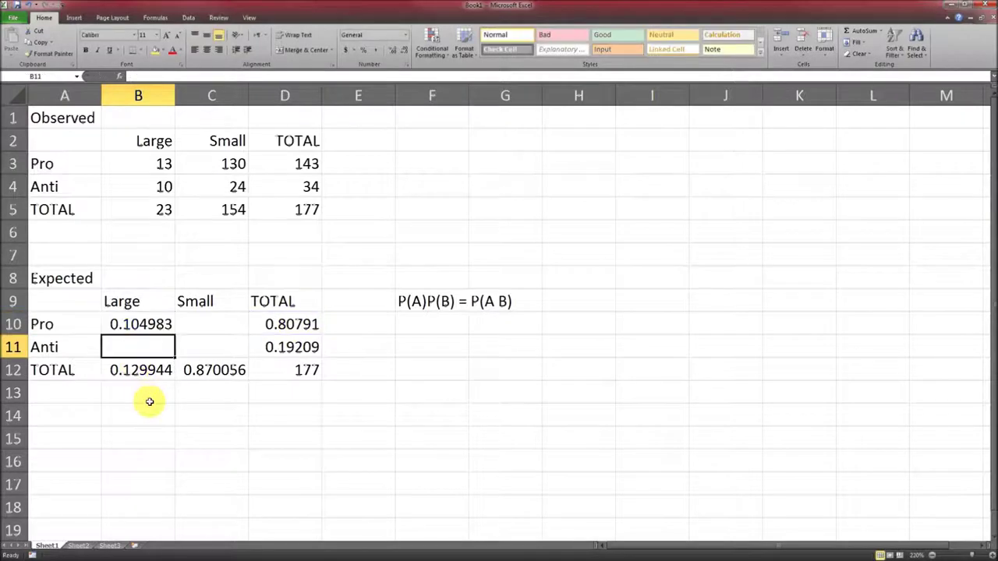
# Calculate the Pro and Small joint probability in C10 with the formula =D10*C12
pyautogui.click(204, 325)
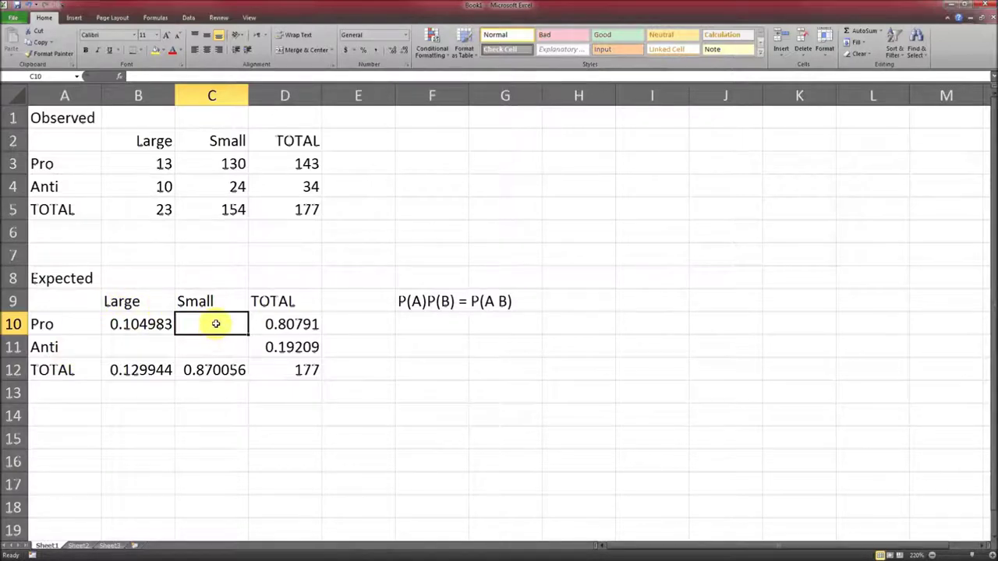
pyautogui.write('=')
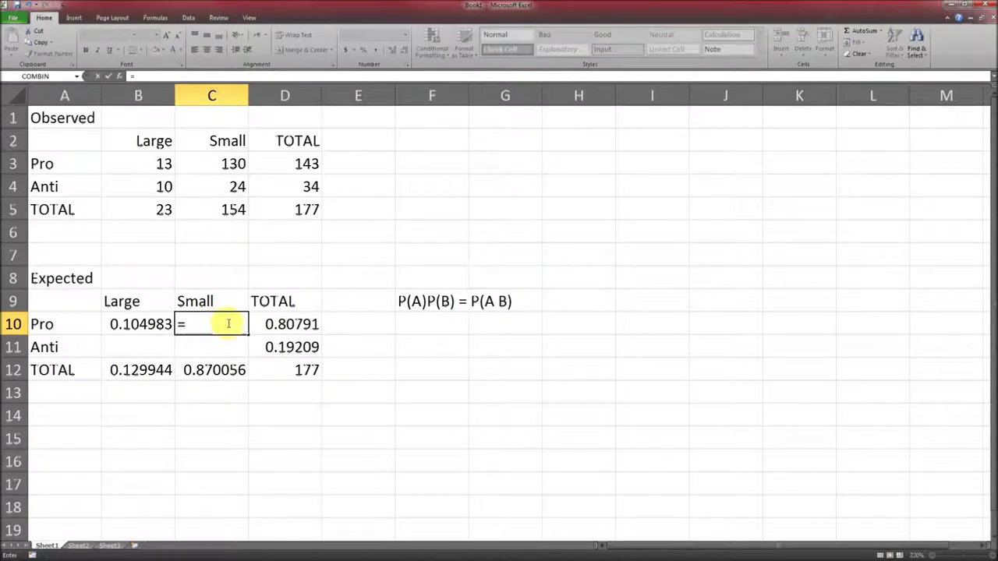
pyautogui.click(280, 323)
pyautogui.write('*')
pyautogui.click(217, 369)
pyautogui.press('Return')
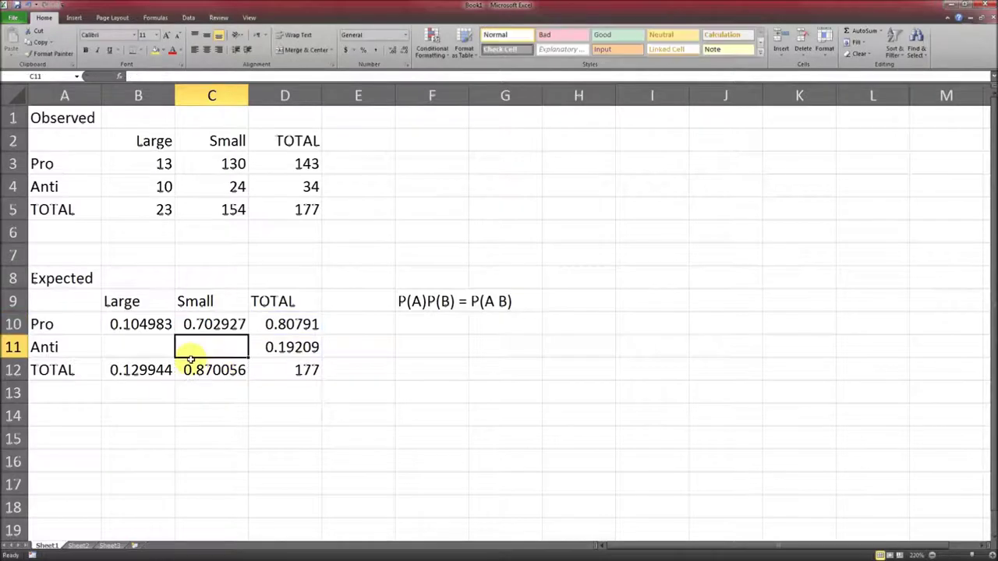
# Calculate the Anti and Large joint probability in B11 with the formula =D11*B12
pyautogui.click(153, 346)
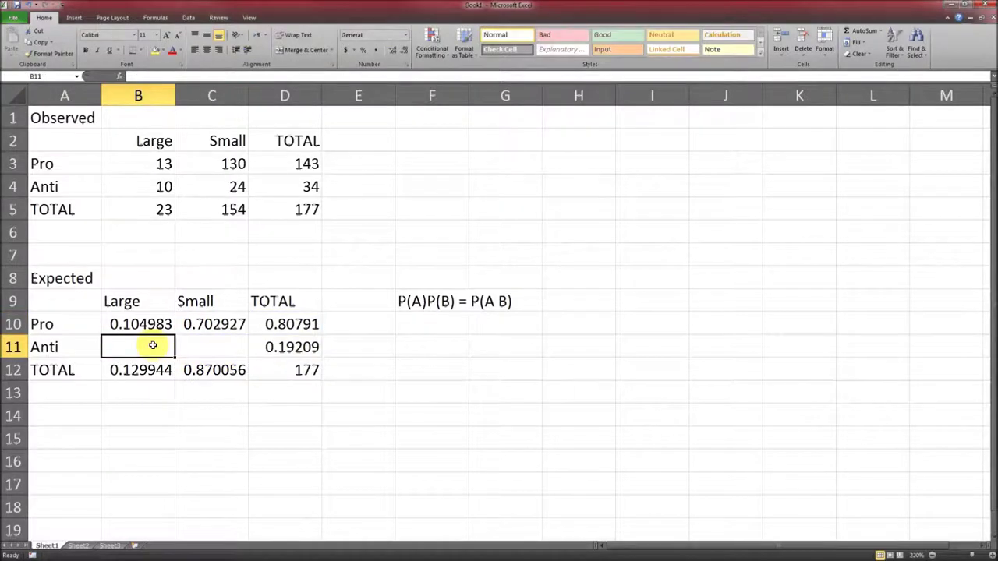
pyautogui.write('=')
pyautogui.click(285, 347)
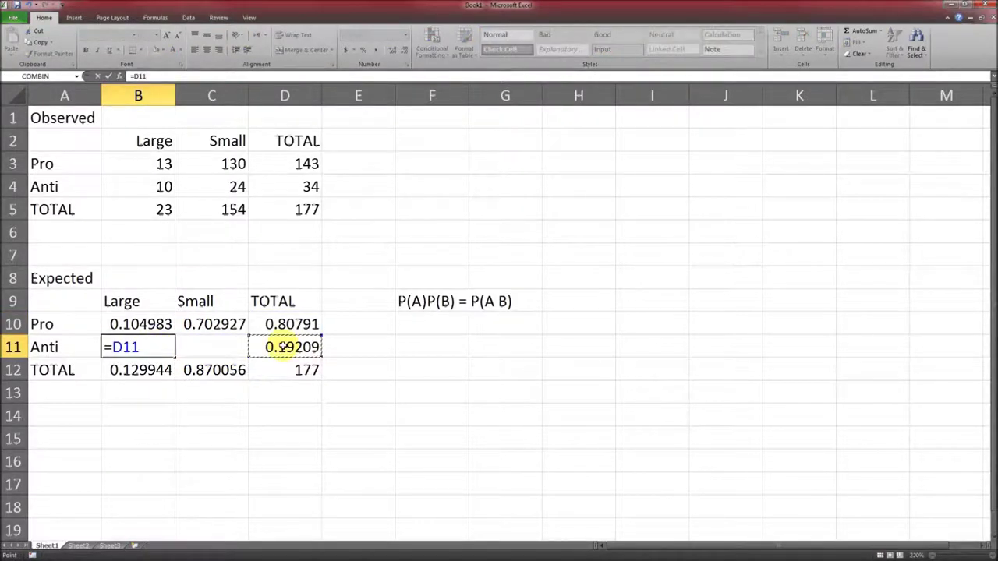
pyautogui.write('*')
pyautogui.click(156, 370)
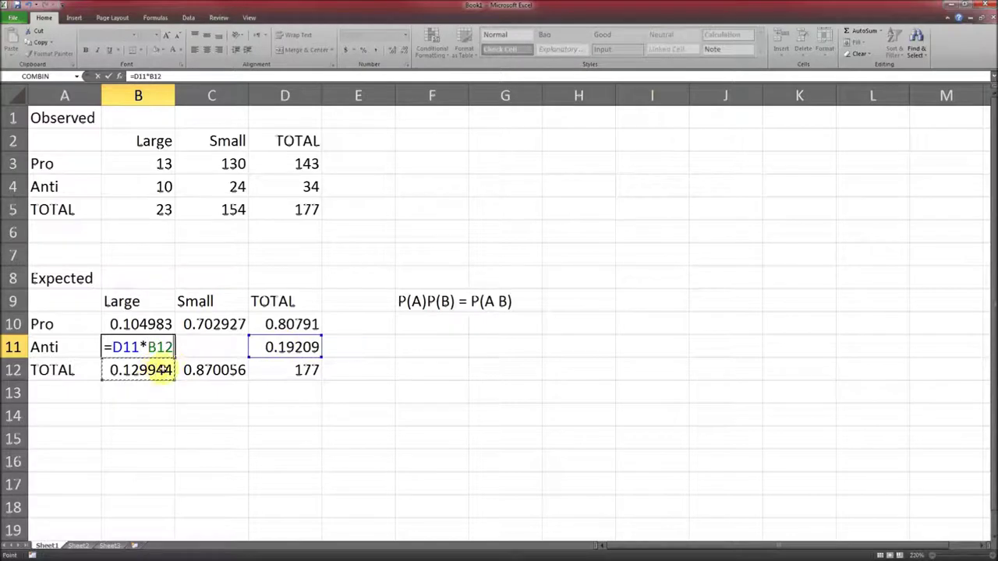
pyautogui.press('Return')
# Calculate the Anti and Small joint probability in C11 with the formula =D11*C12
pyautogui.click(206, 348)
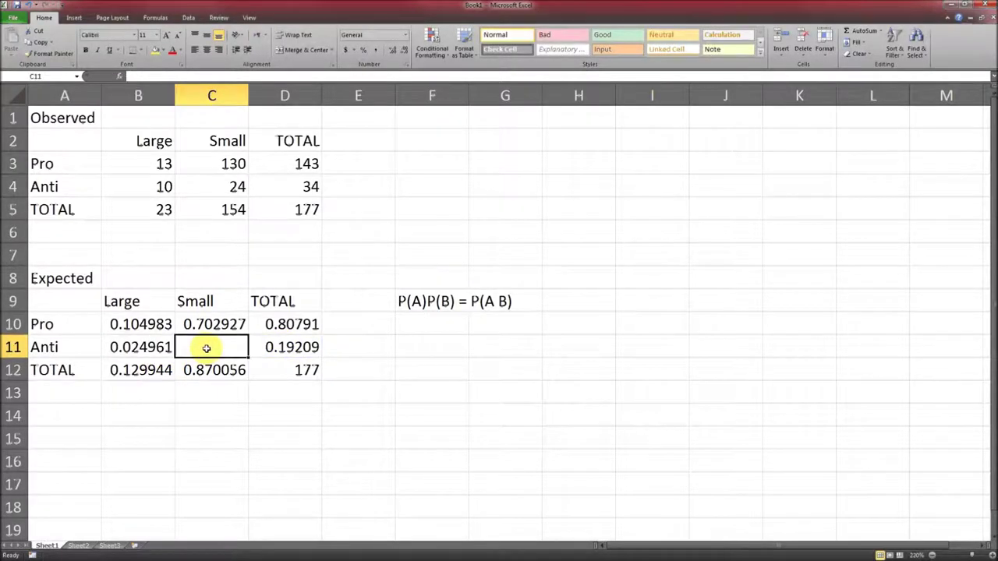
pyautogui.write('=')
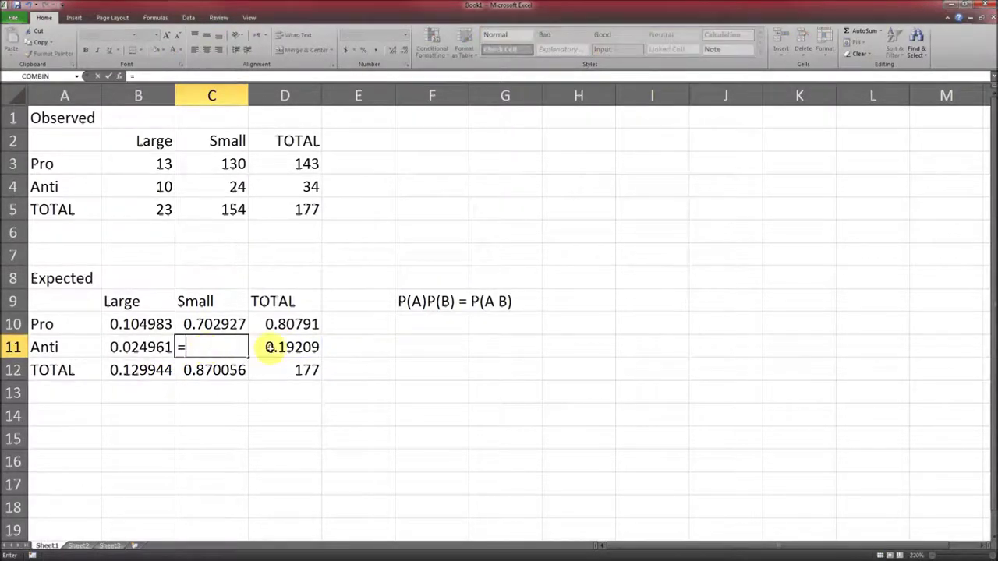
pyautogui.click(270, 348)
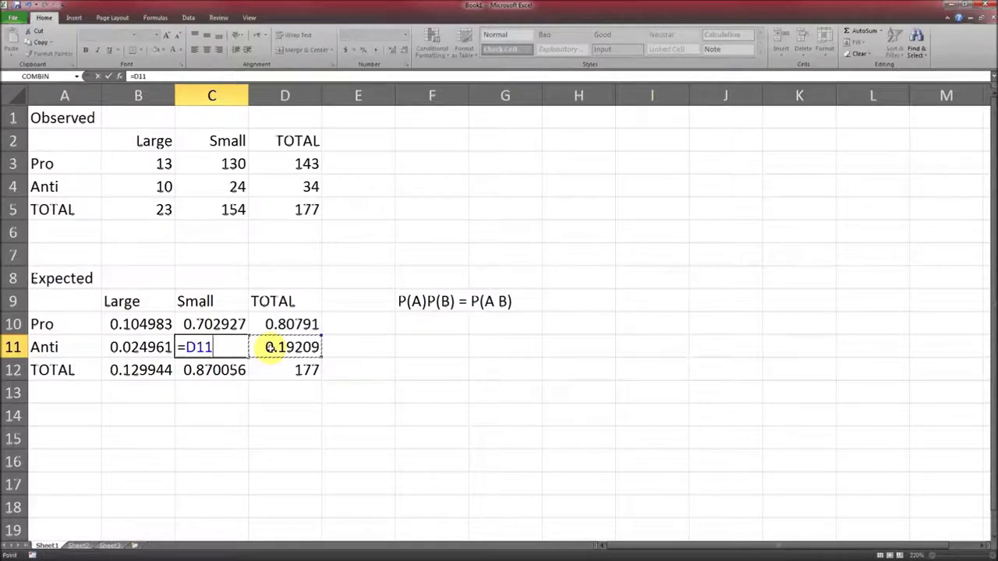
pyautogui.write('*')
pyautogui.click(217, 374)
pyautogui.press('Return')
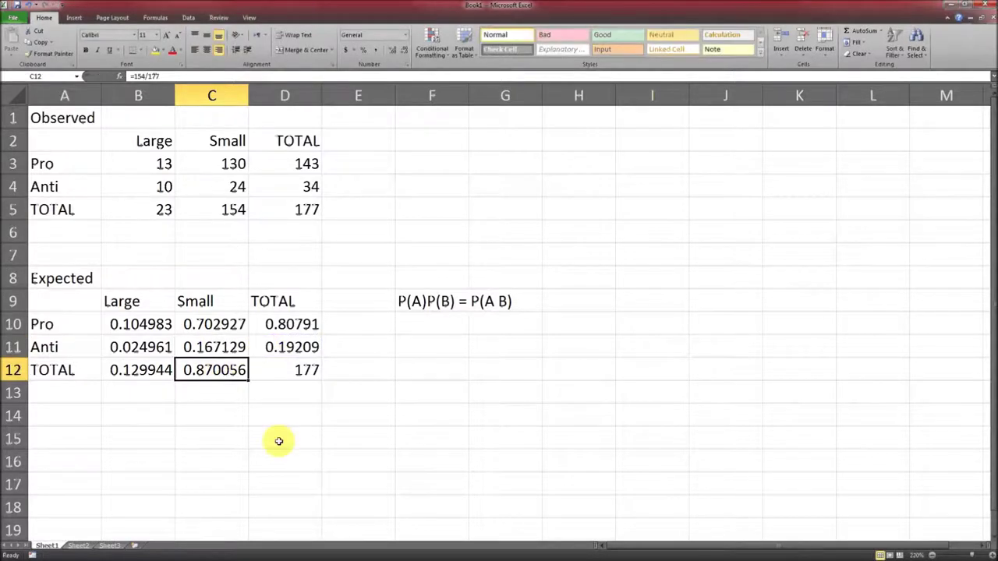
# Clear the grand total in D12 and make the joint probabilities in B10:C11 bold
pyautogui.click(292, 373)
pyautogui.press('Delete')
pyautogui.click(192, 446)
pyautogui.moveTo(140, 324); pyautogui.dragTo(185, 351)
pyautogui.hotkey('ctrl', 'b')
pyautogui.click(139, 414)
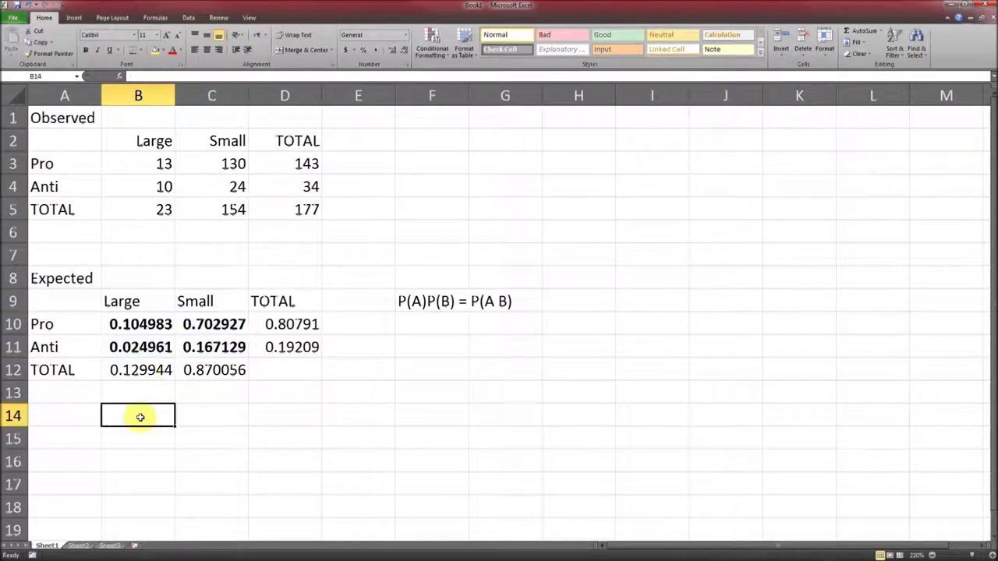
# Compare the joint probabilities in B10:C11 with the row proportions in D10:D11 and the column proportions in B12:C12
pyautogui.moveTo(140, 323); pyautogui.dragTo(187, 347)
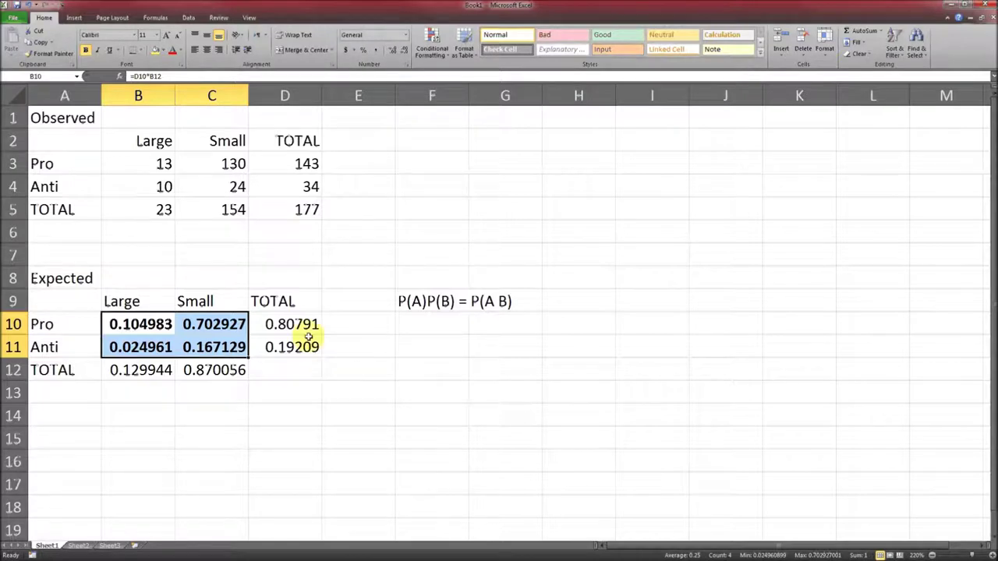
pyautogui.moveTo(296, 325); pyautogui.dragTo(295, 345)
pyautogui.moveTo(147, 372); pyautogui.dragTo(210, 371)
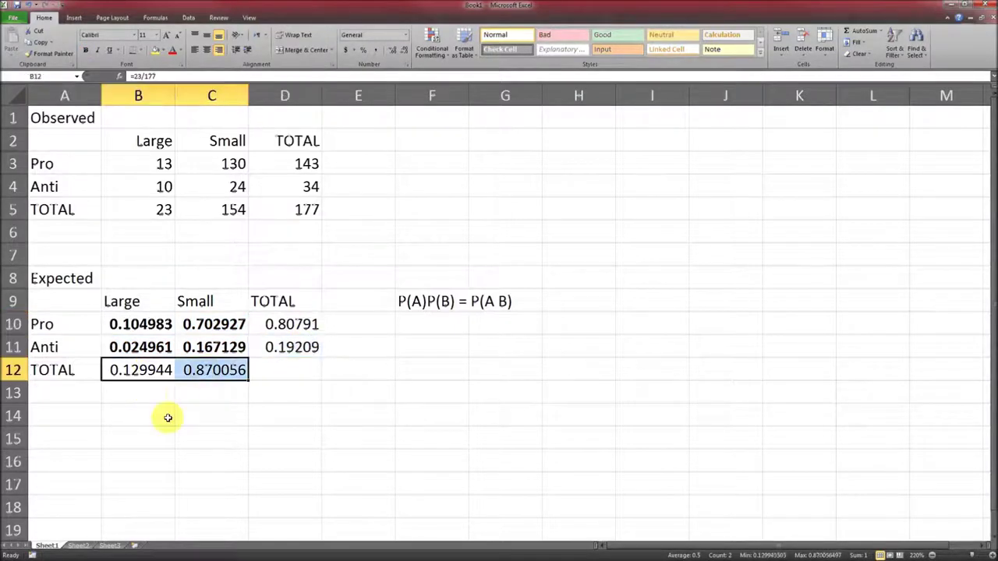
pyautogui.moveTo(302, 324); pyautogui.dragTo(300, 346)
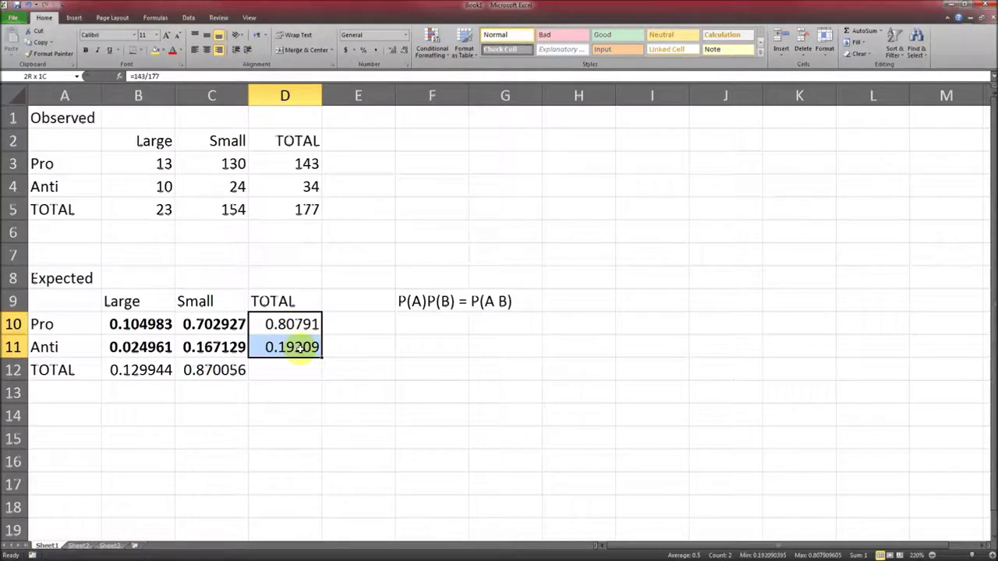
pyautogui.click(151, 372)
pyautogui.moveTo(150, 372); pyautogui.dragTo(210, 371)
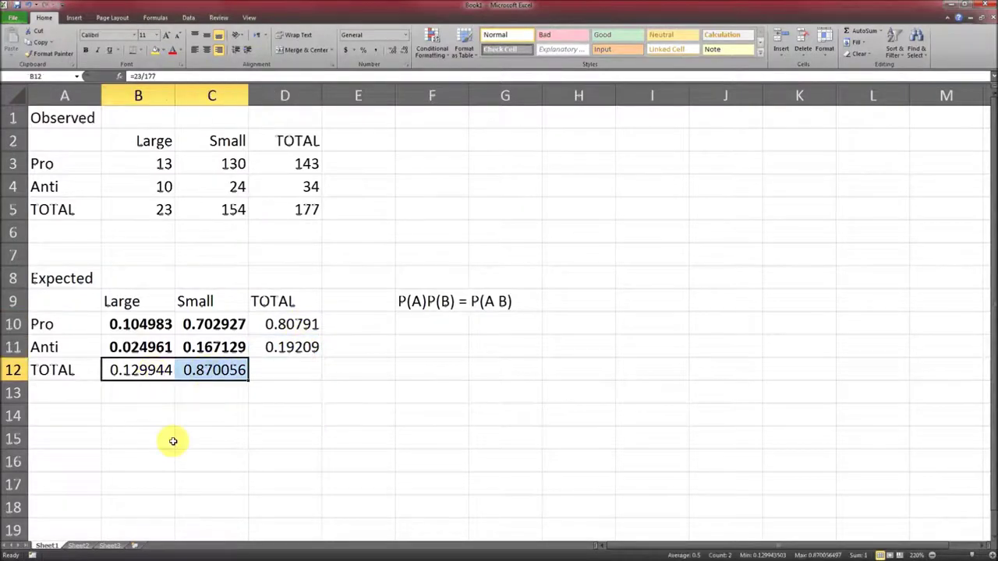
# Enter the heading Expected Counts in cell A14 below the Expected table
pyautogui.click(68, 421)
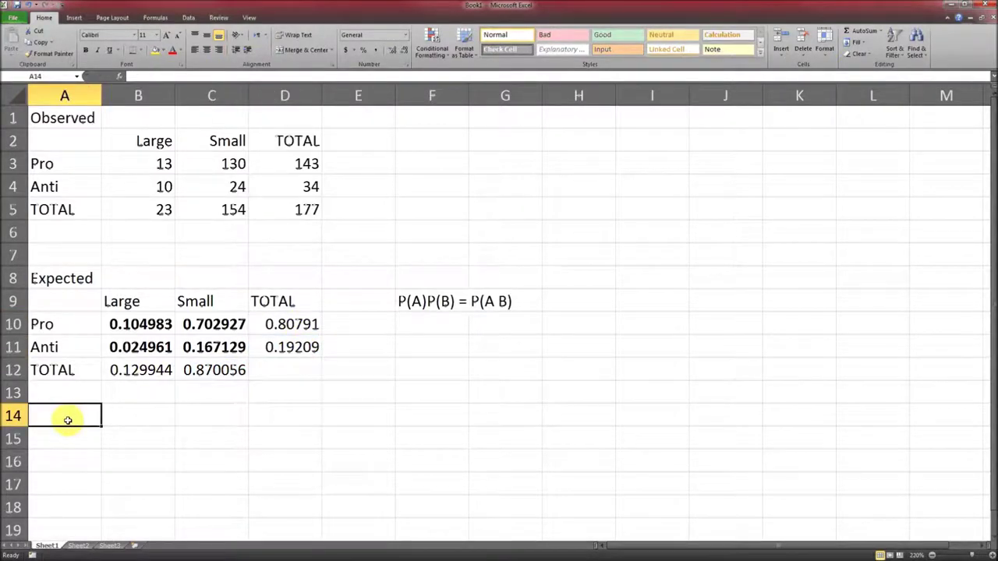
pyautogui.write('Ex')
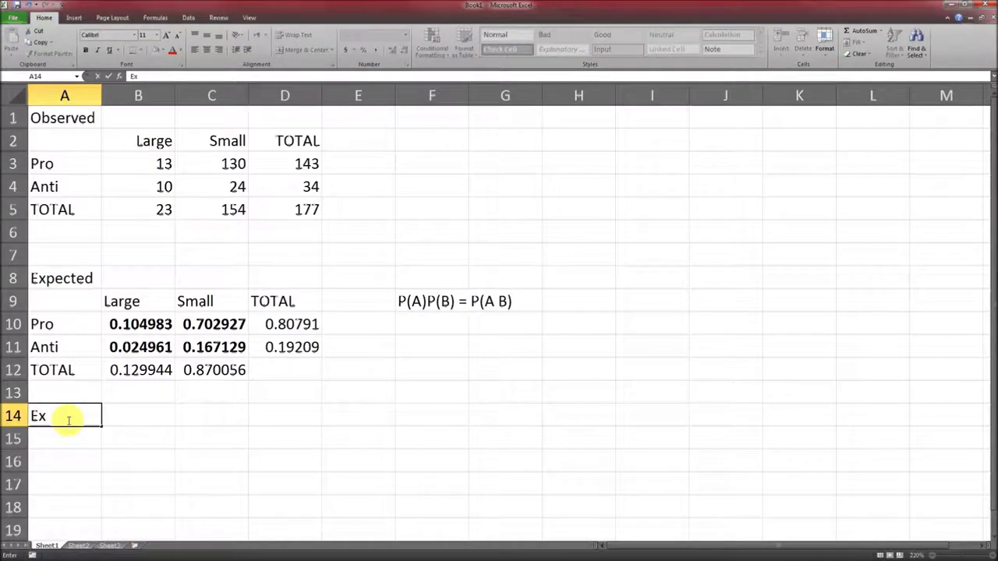
pyautogui.write('pected Counts')
pyautogui.press('Return')
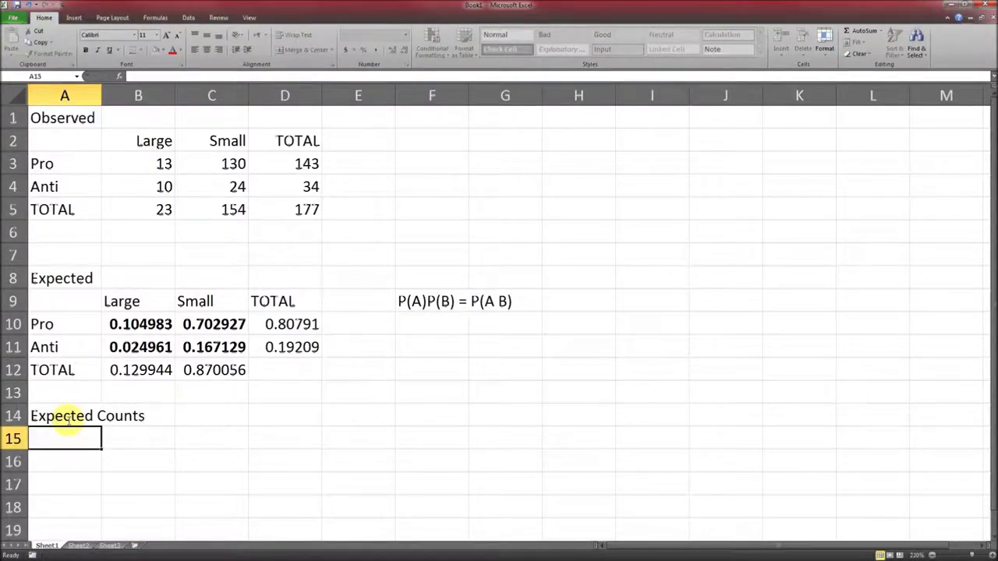
# Copy the Expected table in A9:D12 to A15, under the Expected Counts heading
pyautogui.click(59, 297)
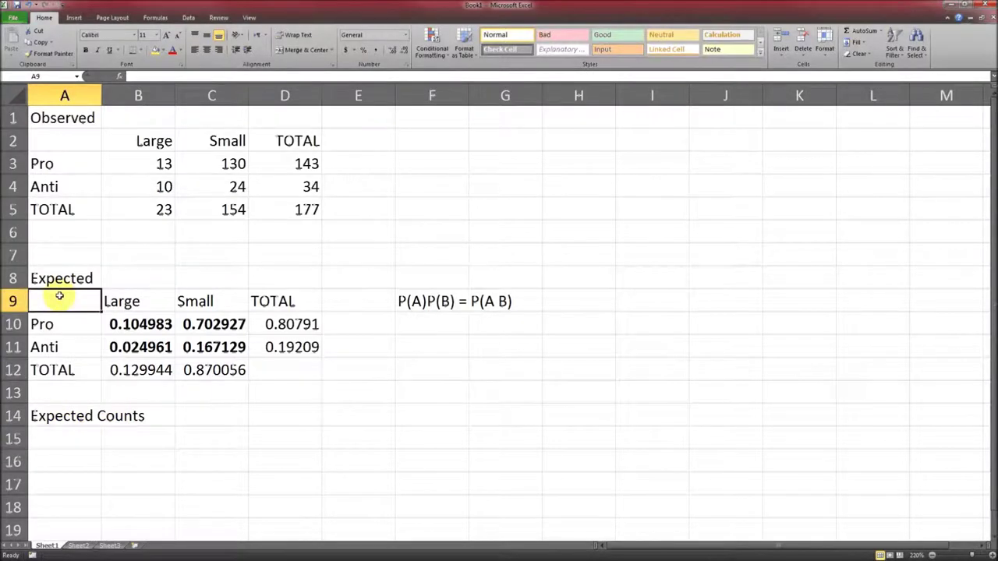
pyautogui.moveTo(59, 296); pyautogui.dragTo(276, 363)
pyautogui.hotkey('ctrl', 'c')
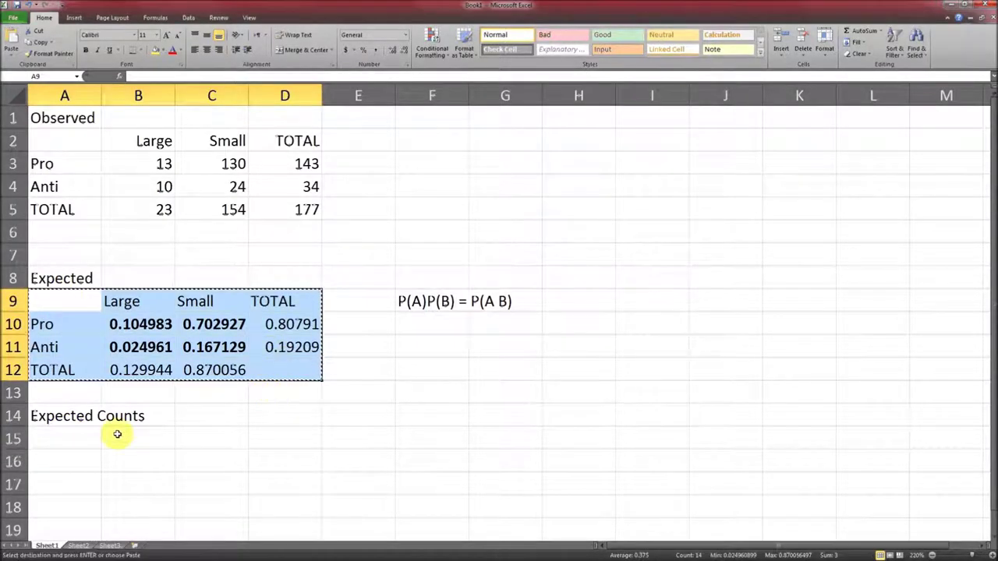
pyautogui.click(74, 439)
pyautogui.press('Return')
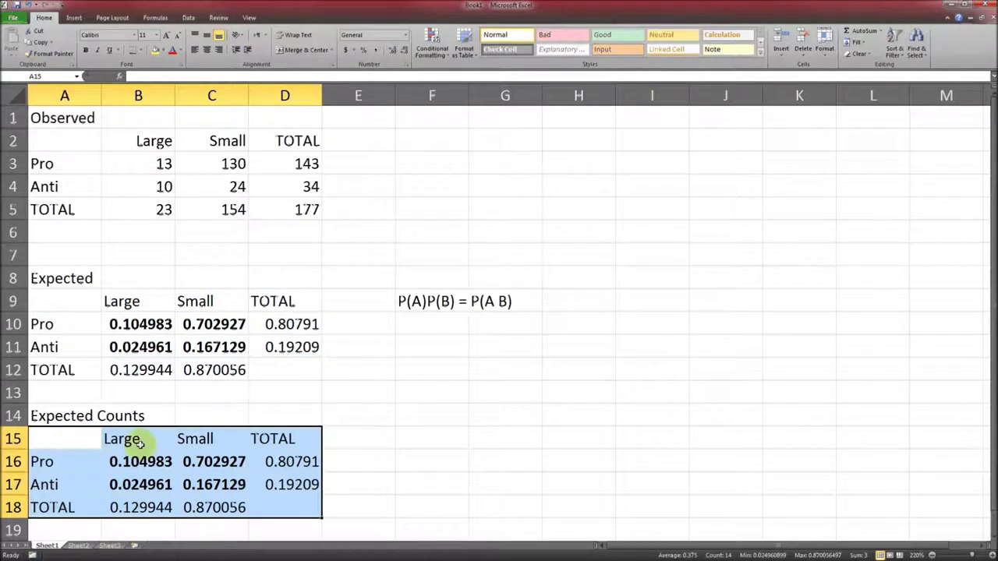
# Multiply the Large column formulas in B16 and B17 of the Expected Counts table by 177
pyautogui.click(141, 462)
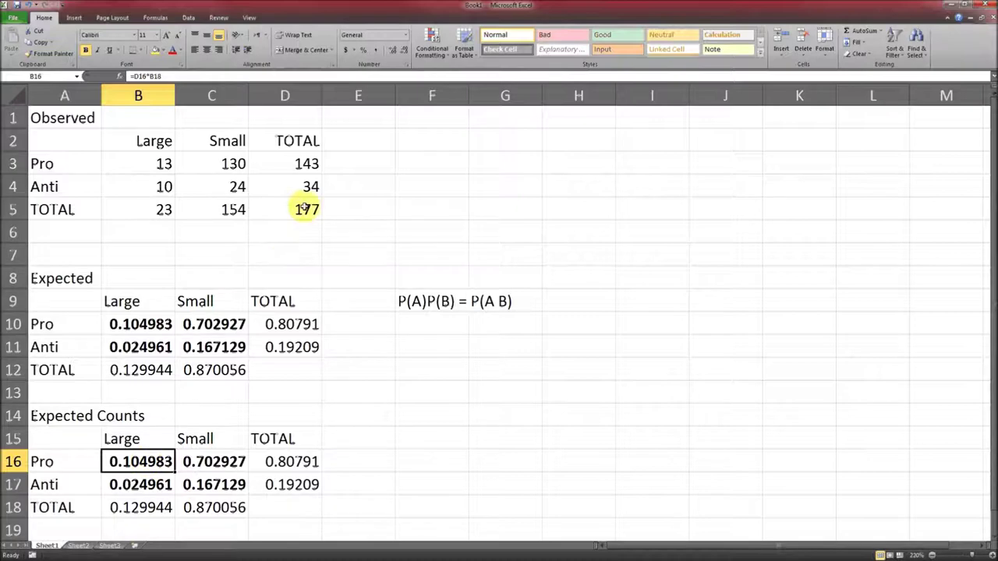
pyautogui.doubleClick(145, 462)
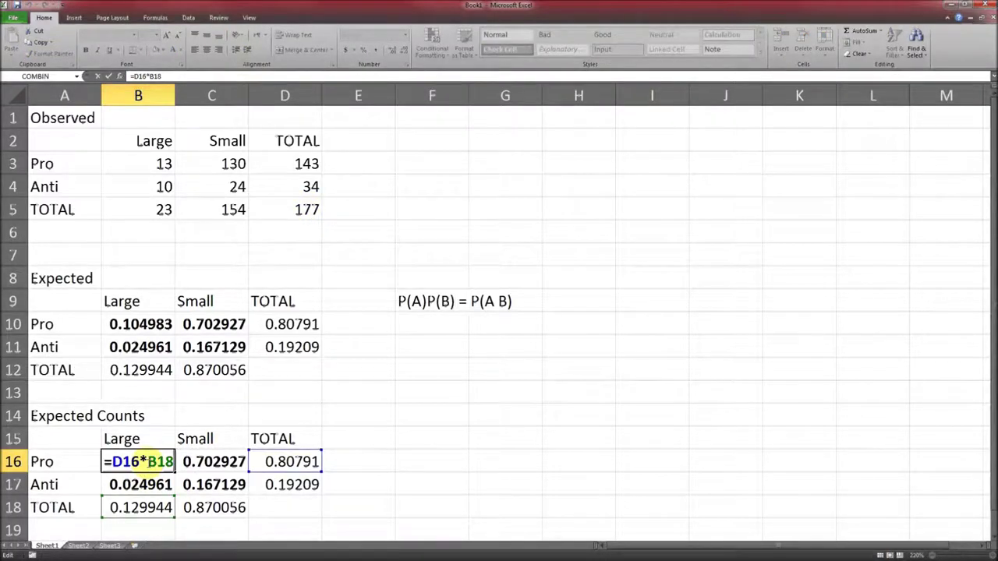
pyautogui.write('*177')
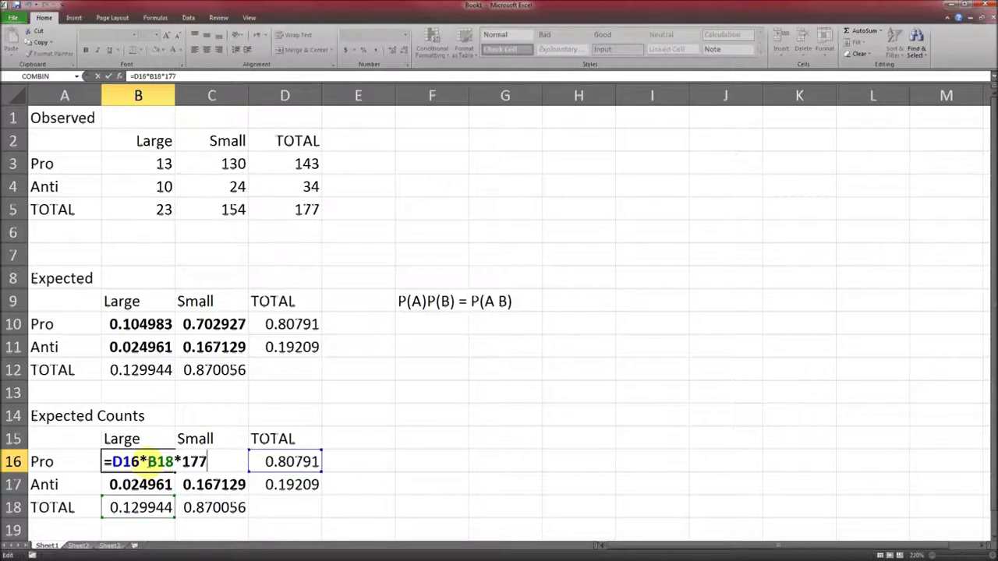
pyautogui.press('Return')
pyautogui.press('F2')
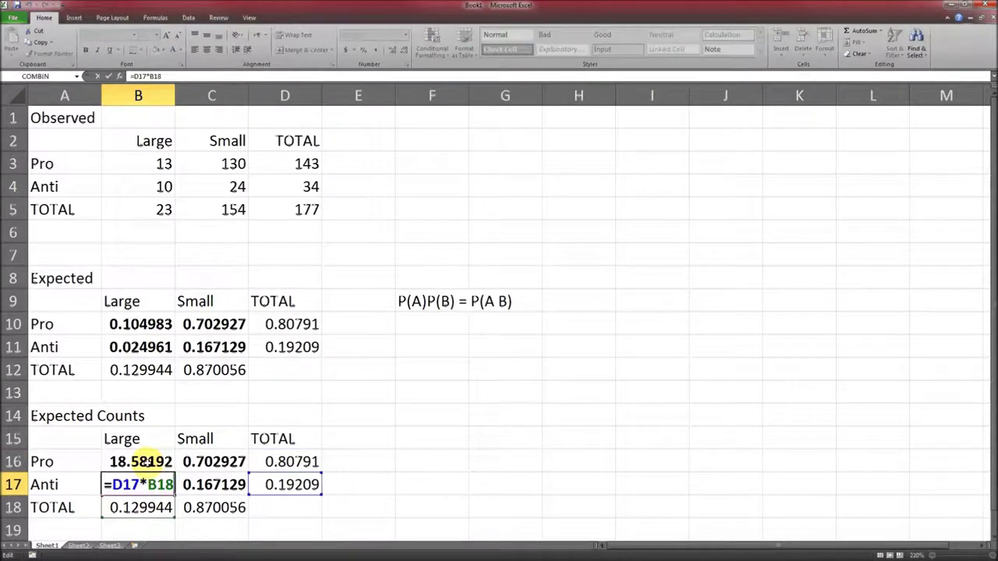
pyautogui.write('*177')
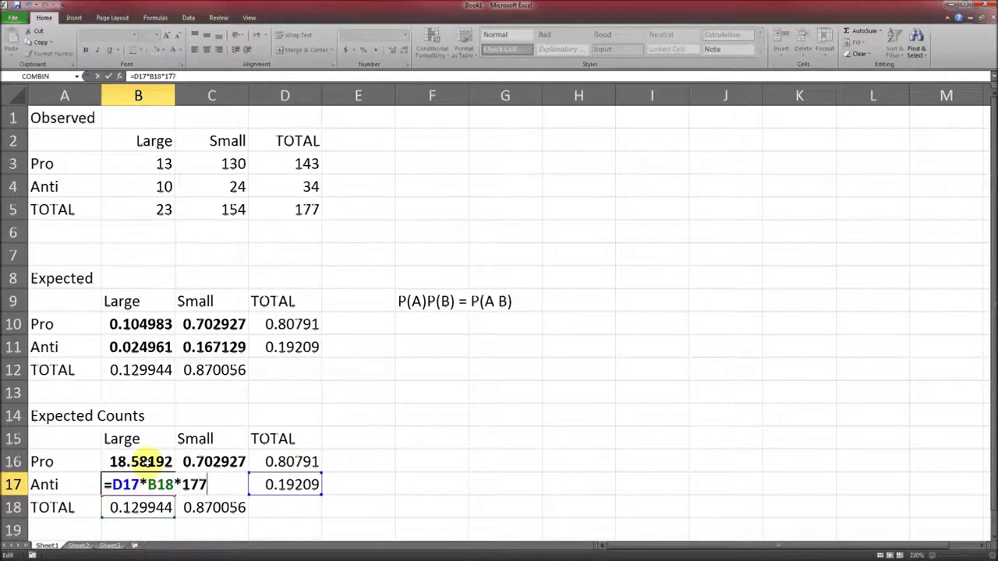
pyautogui.press('Return')
# Multiply the Small column formulas in C16 and C17 of the Expected Counts table by 177
pyautogui.press('Up')
pyautogui.press('Up')
pyautogui.press('Right')
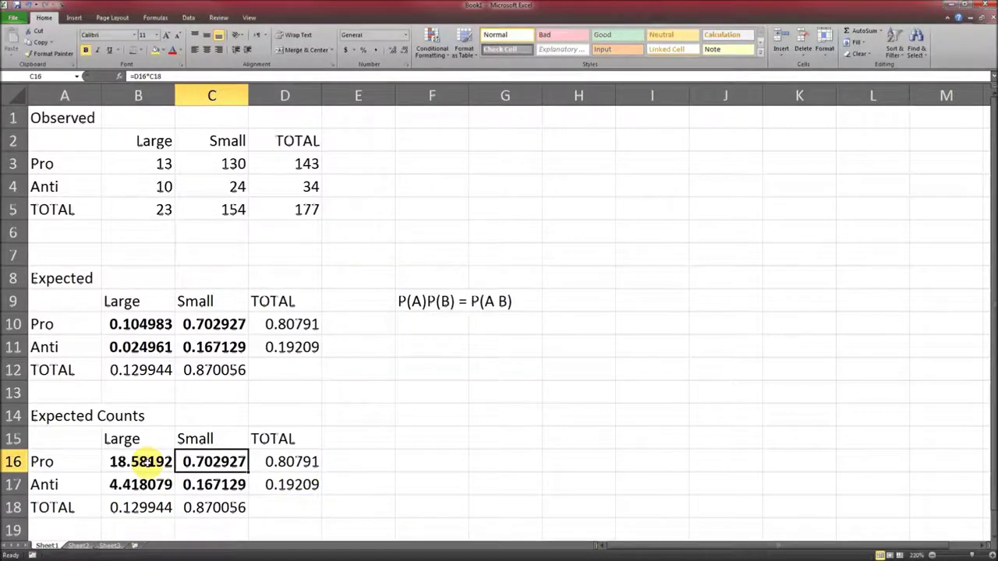
pyautogui.press('F2')
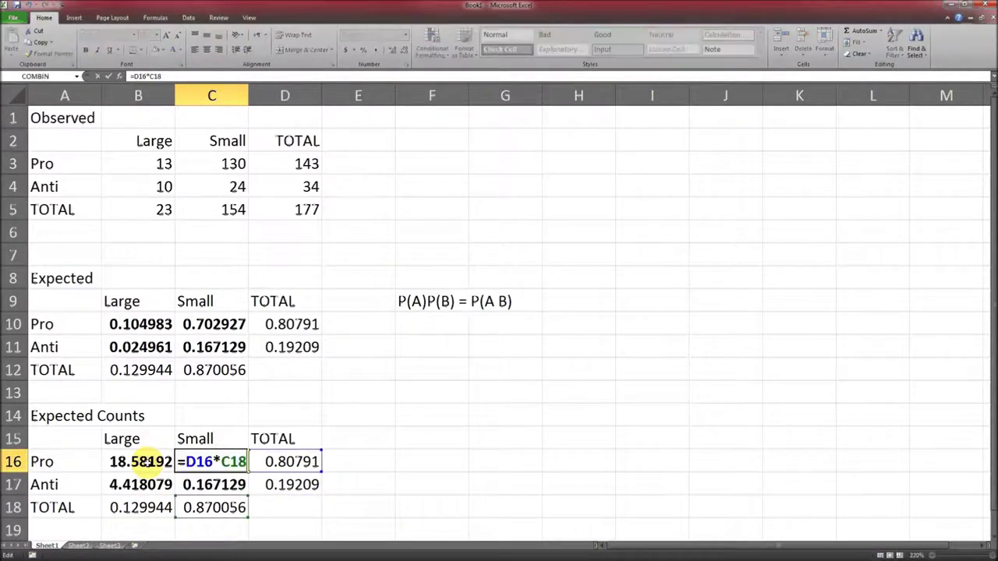
pyautogui.write('*177')
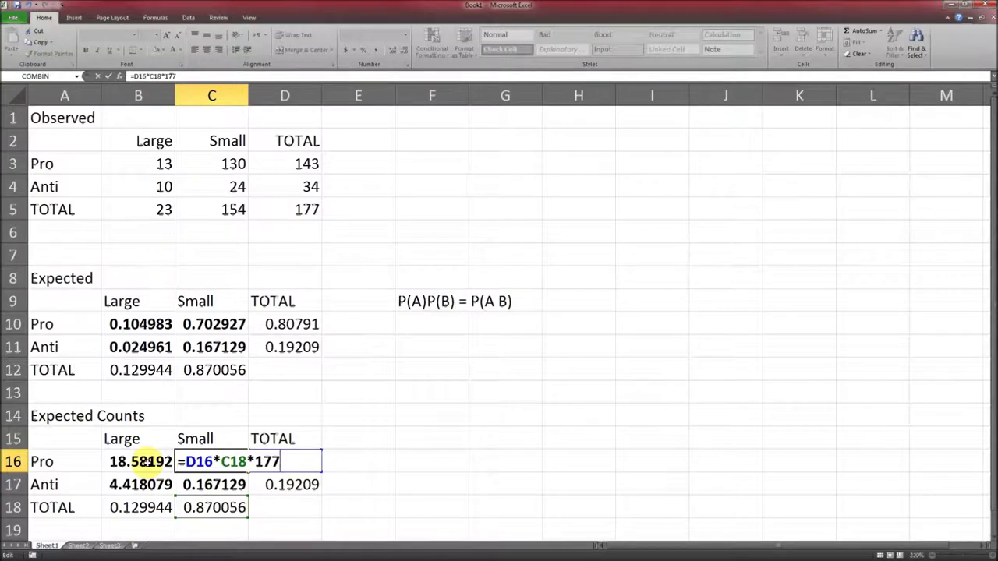
pyautogui.press('Return')
pyautogui.press('F2')
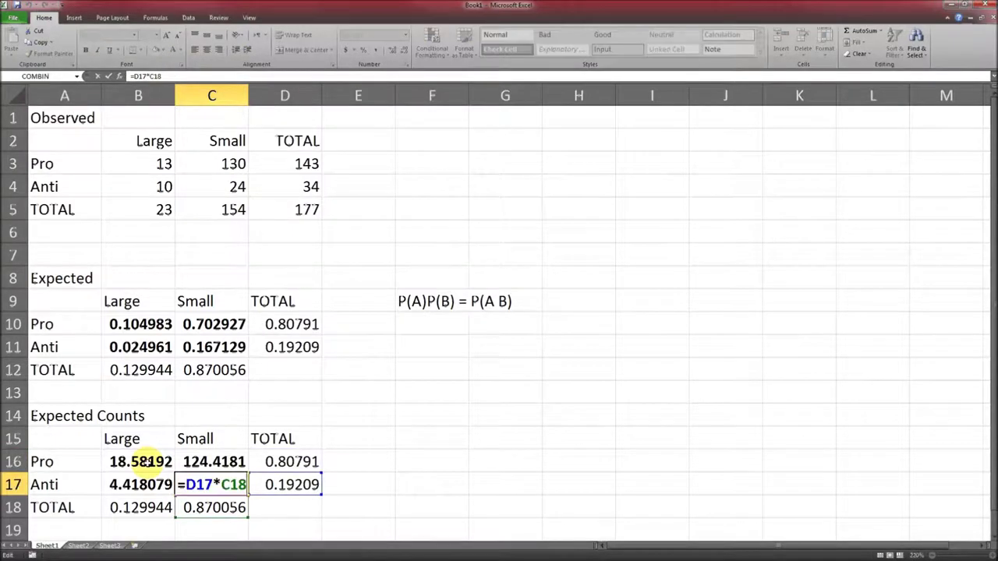
pyautogui.write('*177')
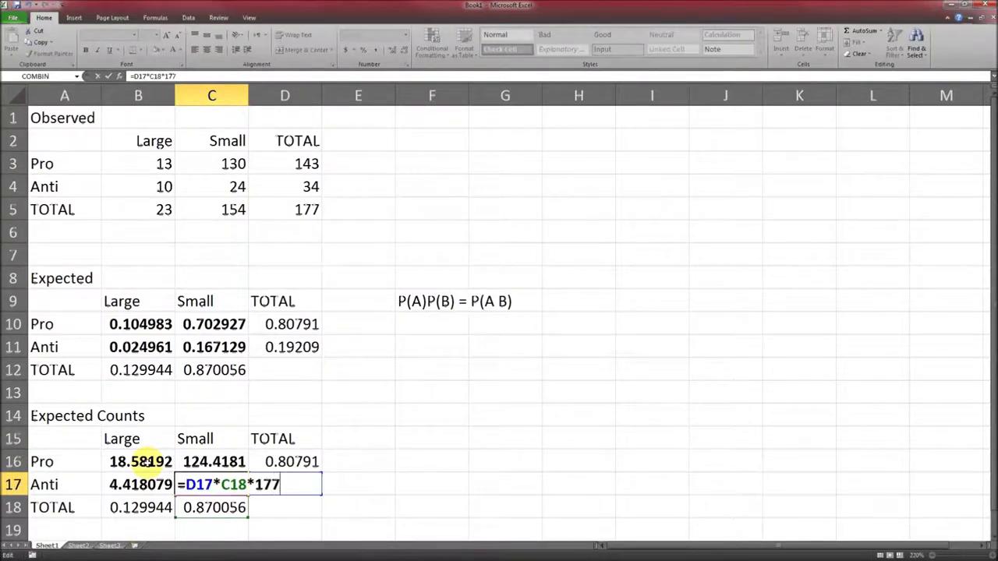
pyautogui.press('Return')
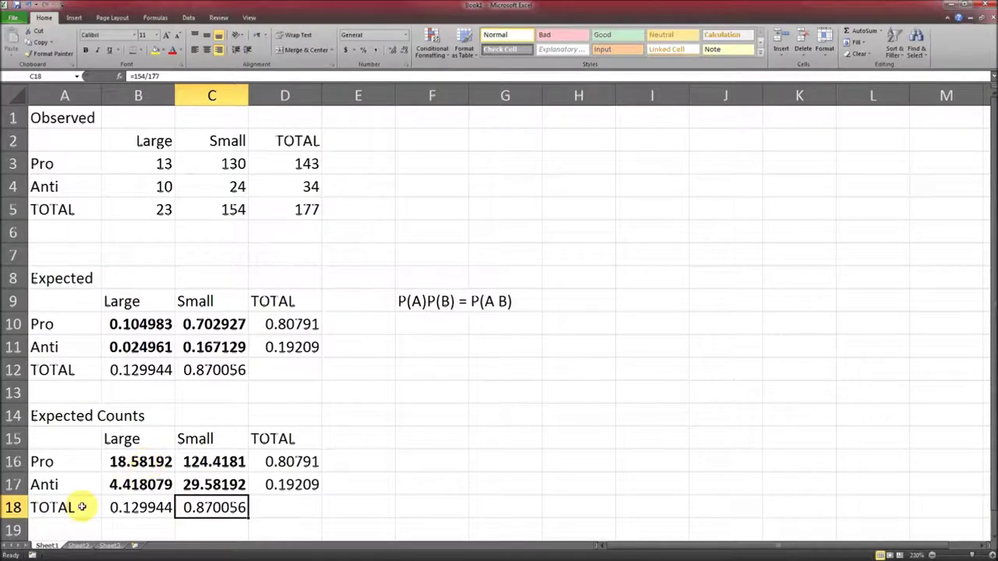
pyautogui.moveTo(77, 509); pyautogui.dragTo(238, 508)
pyautogui.press('Delete')
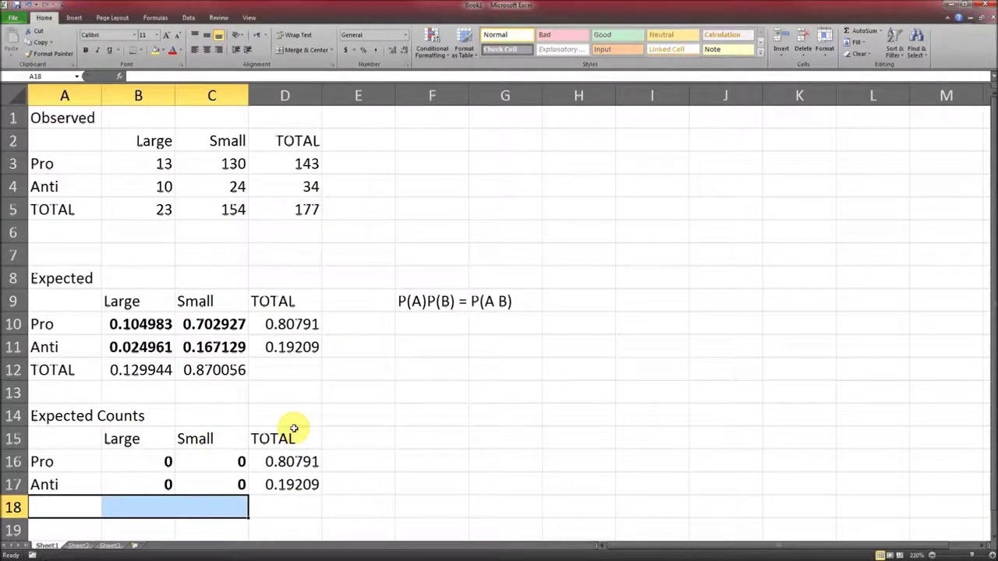
pyautogui.hotkey('ctrl', 'z')
pyautogui.click(266, 505)
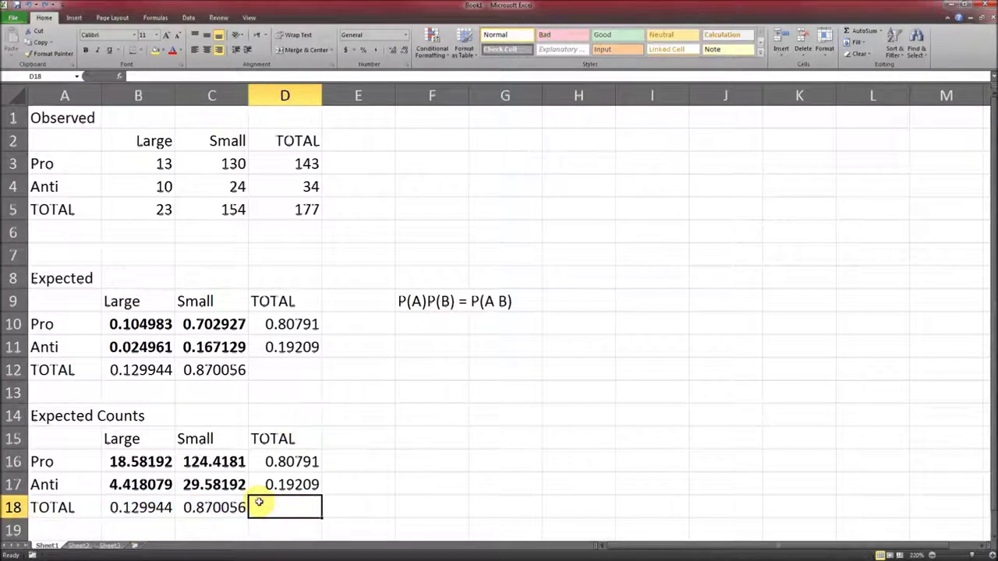
# Make the observed counts in B3:C4 bold, matching the expected counts in B16:C17
pyautogui.moveTo(162, 464); pyautogui.dragTo(196, 479)
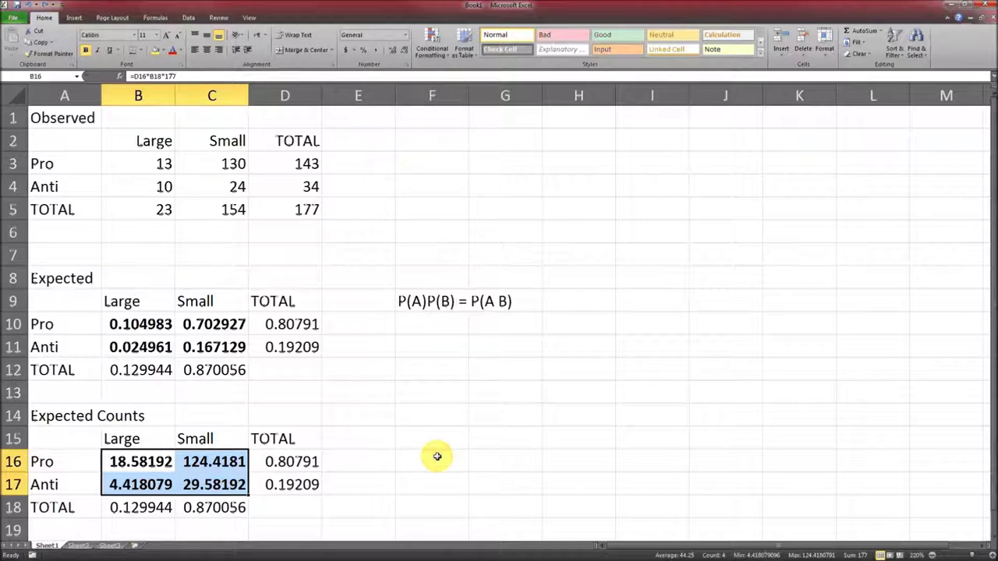
pyautogui.moveTo(129, 161); pyautogui.dragTo(202, 185)
pyautogui.hotkey('ctrl', 'b')
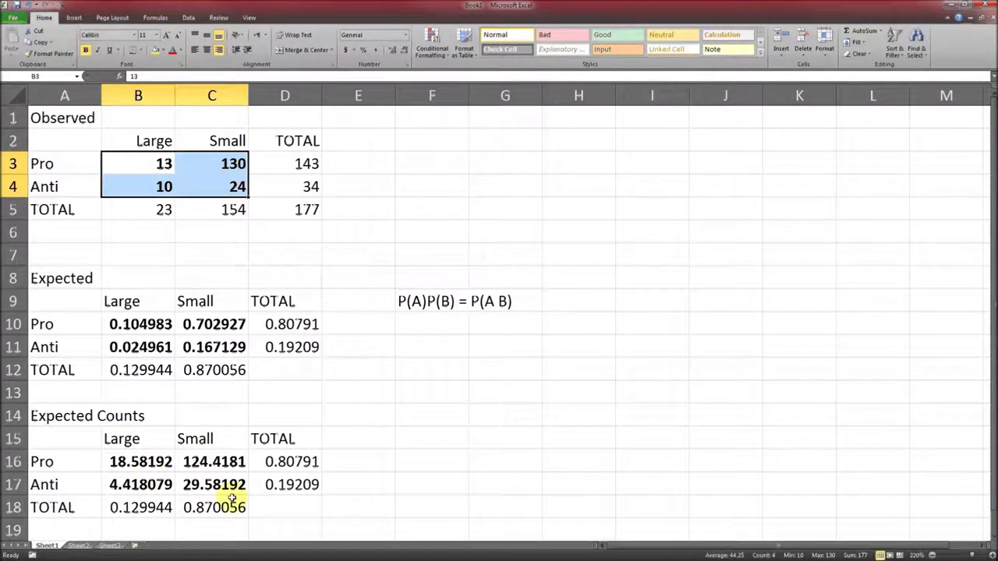
# Clear the probability rule note P(A)P(B) = P(A B) from row 9 in columns F and G
pyautogui.moveTo(410, 305); pyautogui.dragTo(521, 346)
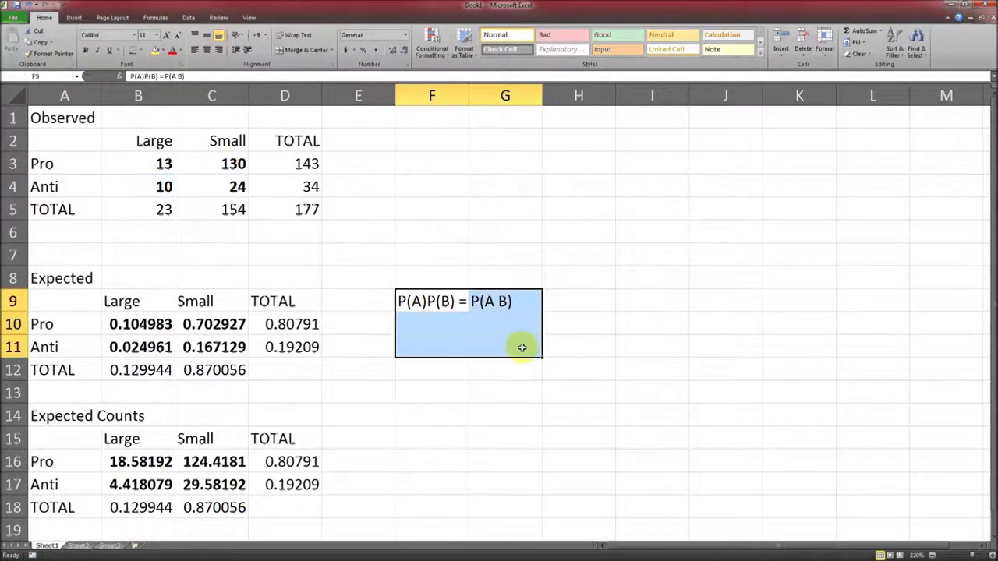
pyautogui.press('Delete')
pyautogui.click(472, 181)
pyautogui.click(441, 195)
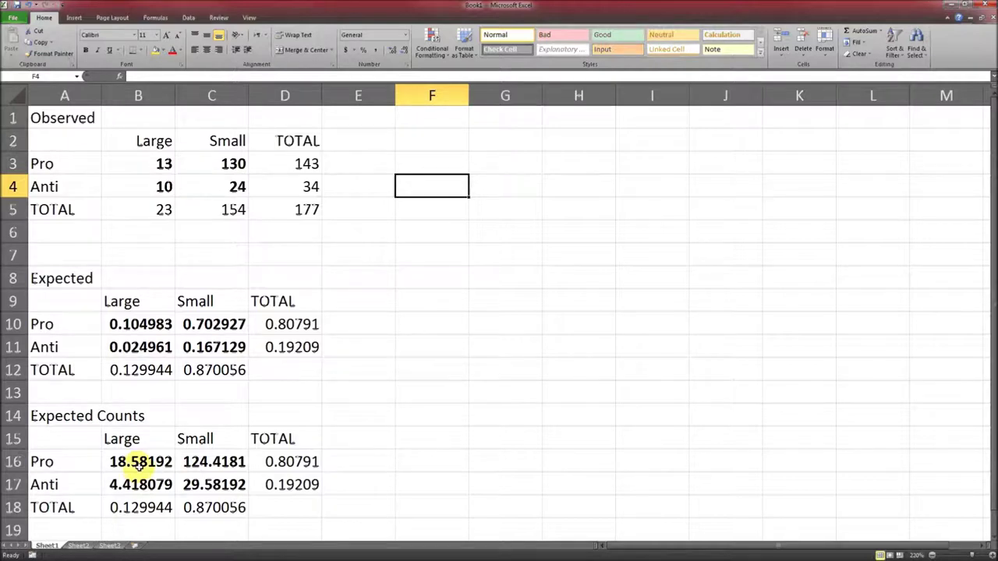
# Enter the heading Deviation in cell F1, beside the Observed table
pyautogui.click(438, 160)
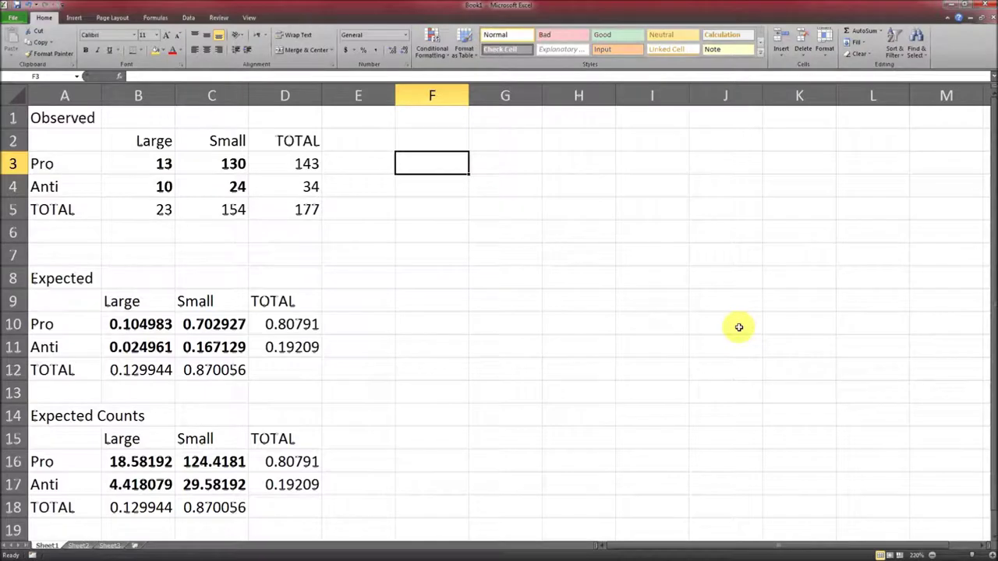
pyautogui.press('Up')
pyautogui.press('Up')
pyautogui.write('Deviation')
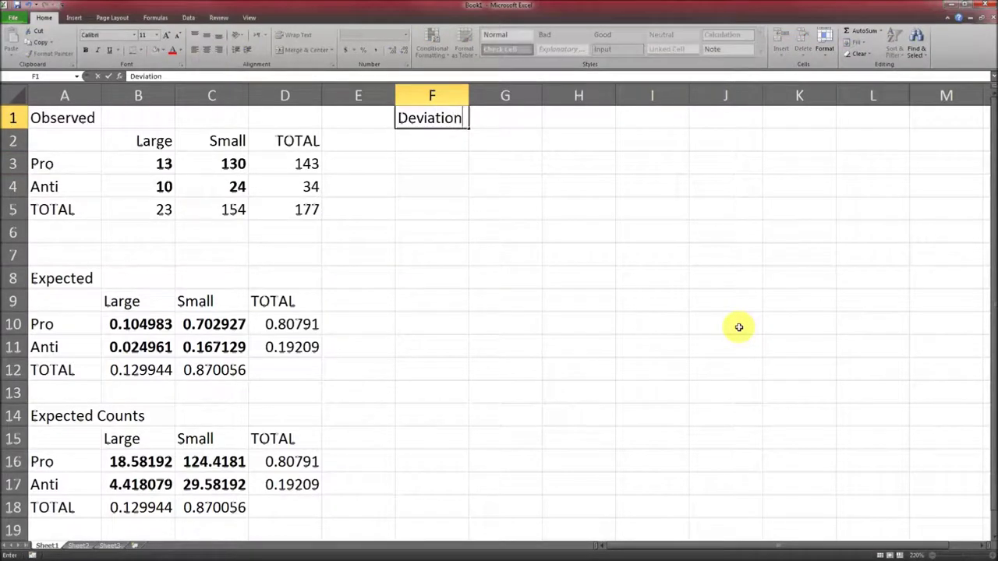
pyautogui.press('Return')
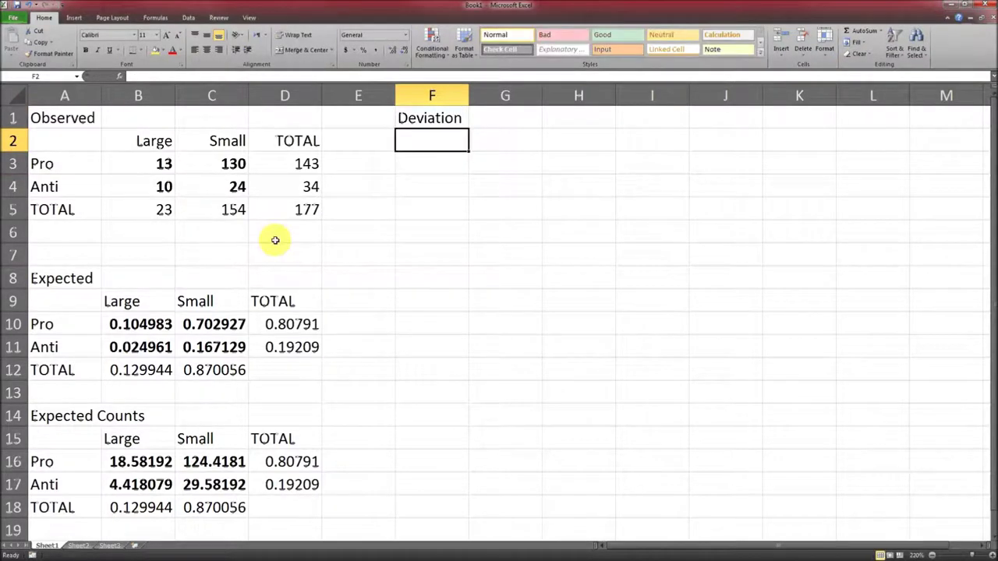
# Copy the Observed table in A2:D5 to F2, under the Deviation heading
pyautogui.moveTo(138, 140); pyautogui.dragTo(286, 140)
pyautogui.moveTo(97, 148); pyautogui.dragTo(268, 208)
pyautogui.hotkey('ctrl', 'c')
pyautogui.click(438, 146)
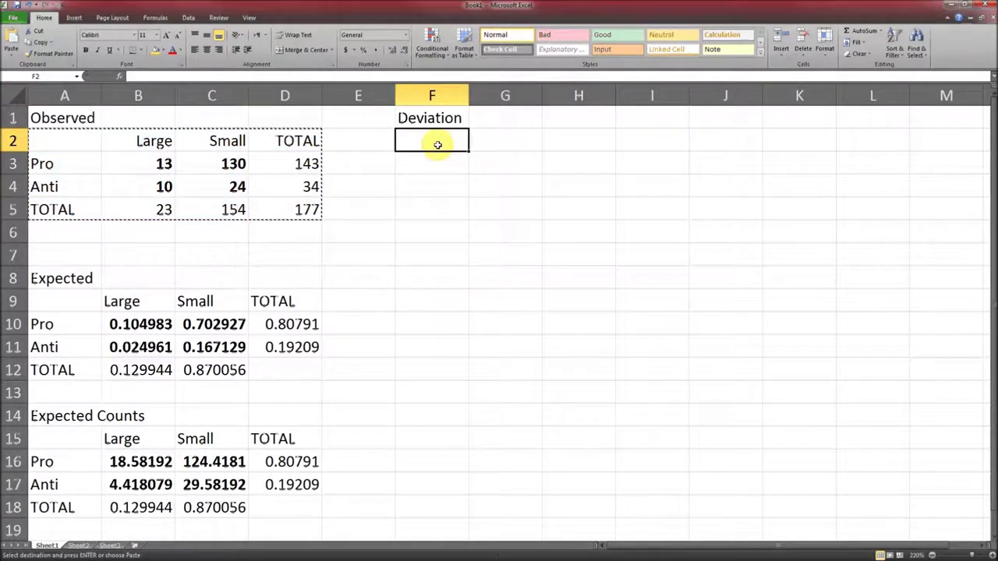
pyautogui.press('Return')
# Clear the TOTAL row and the TOTAL column from the copied Deviation table
pyautogui.press('Down')
pyautogui.press('Down')
pyautogui.press('Down')
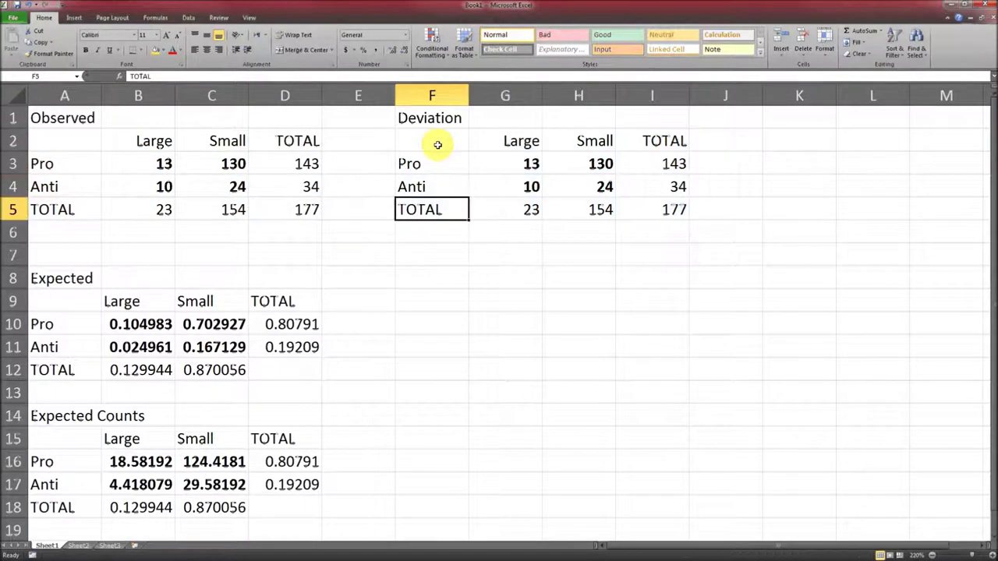
pyautogui.hotkey('shift', 'Right')
pyautogui.hotkey('shift', 'Right')
pyautogui.hotkey('shift', 'Right')
pyautogui.press('Delete')
pyautogui.press('Right')
pyautogui.press('Right')
pyautogui.press('Right')
pyautogui.hotkey('shift', 'Up')
pyautogui.hotkey('shift', 'Up')
pyautogui.hotkey('shift', 'Up')
pyautogui.press('Delete')
# Enter the formula =B3-B16 in G3 to subtract the expected from the observed Pro Large count
pyautogui.press('Down')
pyautogui.press('Left')
pyautogui.press('Left')
pyautogui.press('Up')
pyautogui.press('Up')
pyautogui.press('Up')
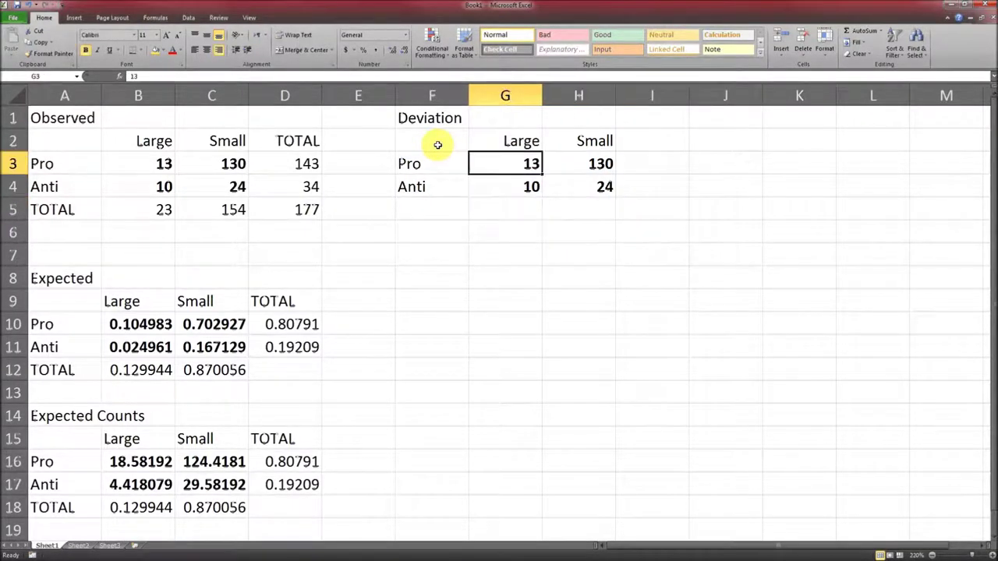
pyautogui.write('-')
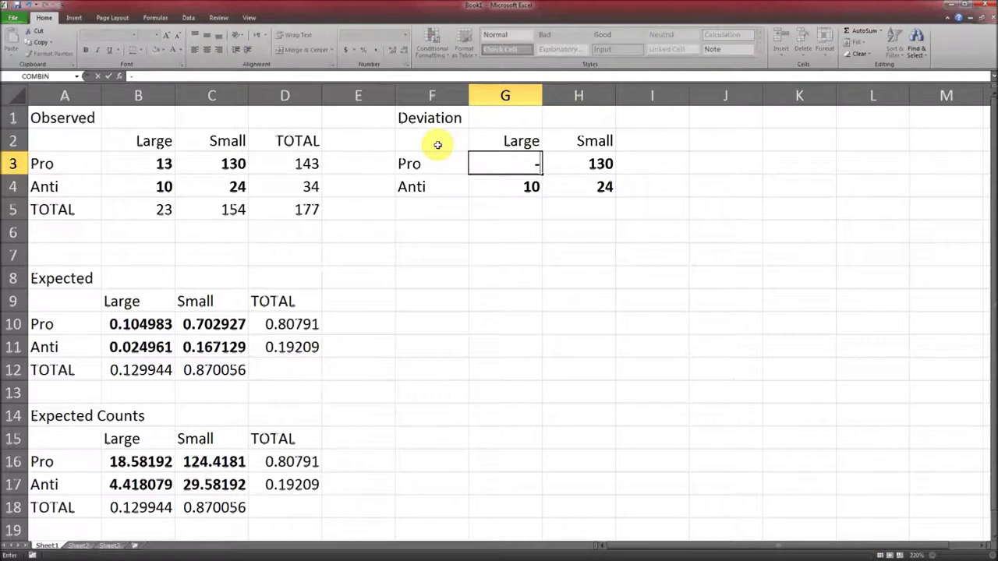
pyautogui.press('Escape')
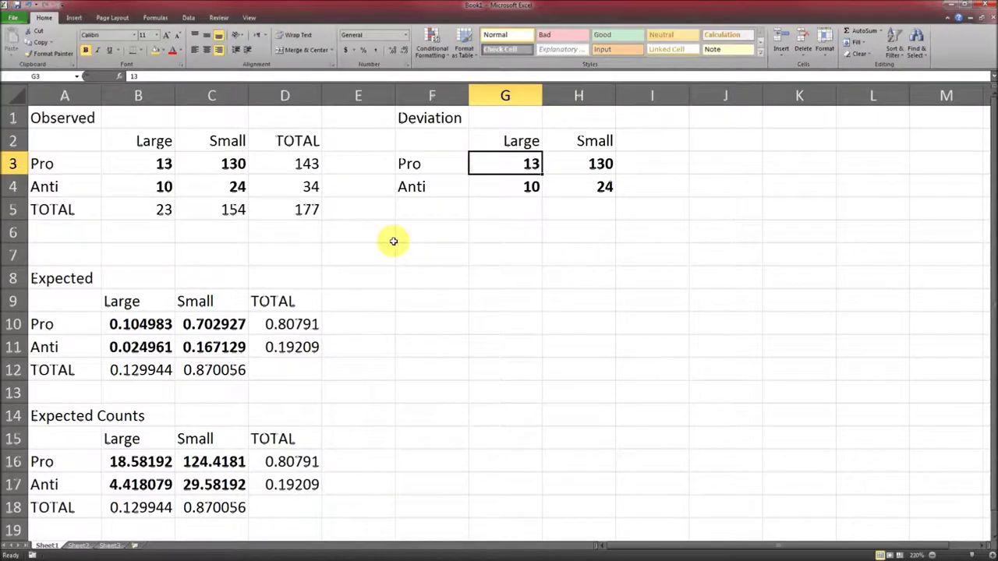
pyautogui.press('BackSpace')
pyautogui.write('=')
pyautogui.click(143, 164)
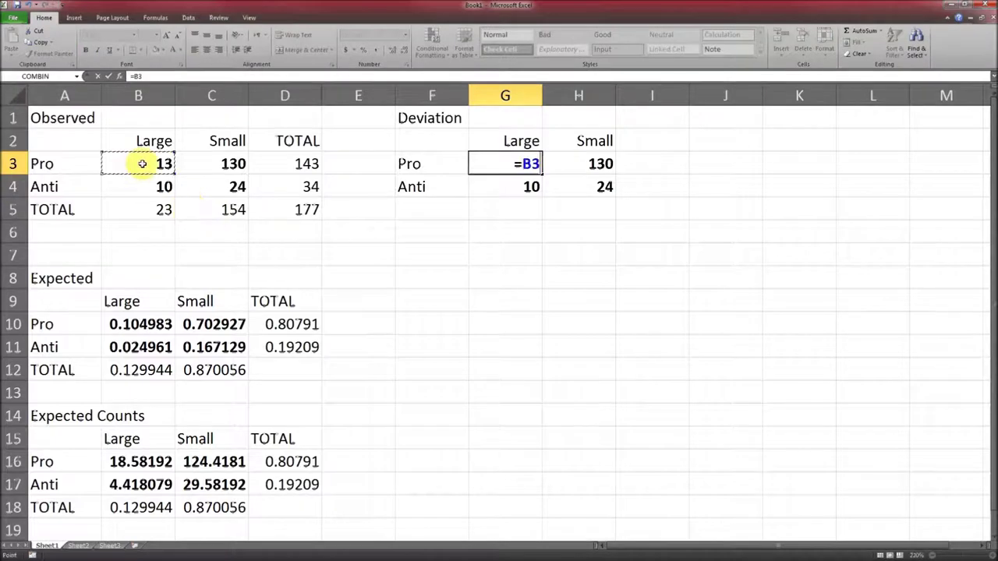
pyautogui.write('-')
pyautogui.click(140, 461)
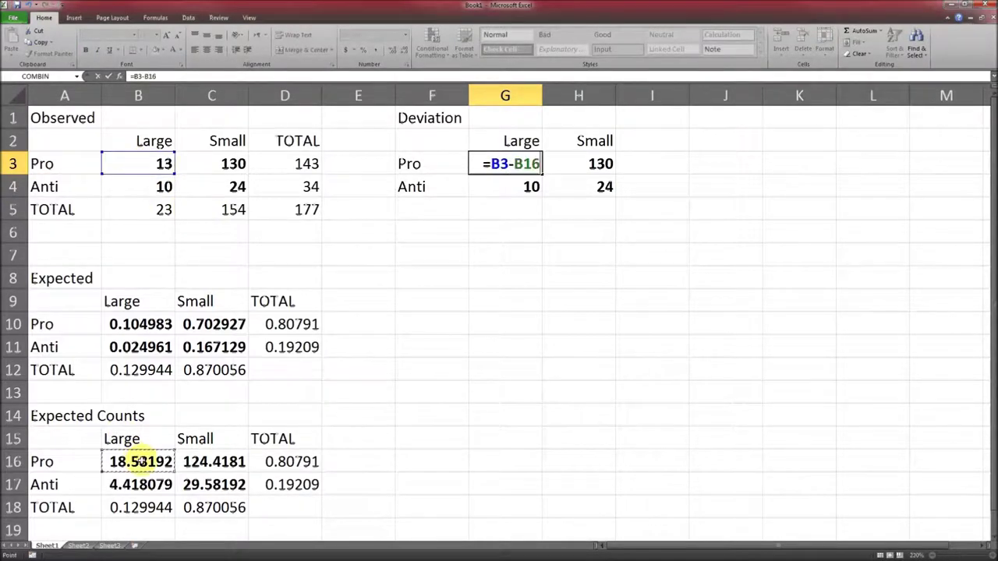
pyautogui.press('Return')
# Clear the copied observed counts from G4:H4 and H3 in the Deviation table
pyautogui.hotkey('shift', 'Right')
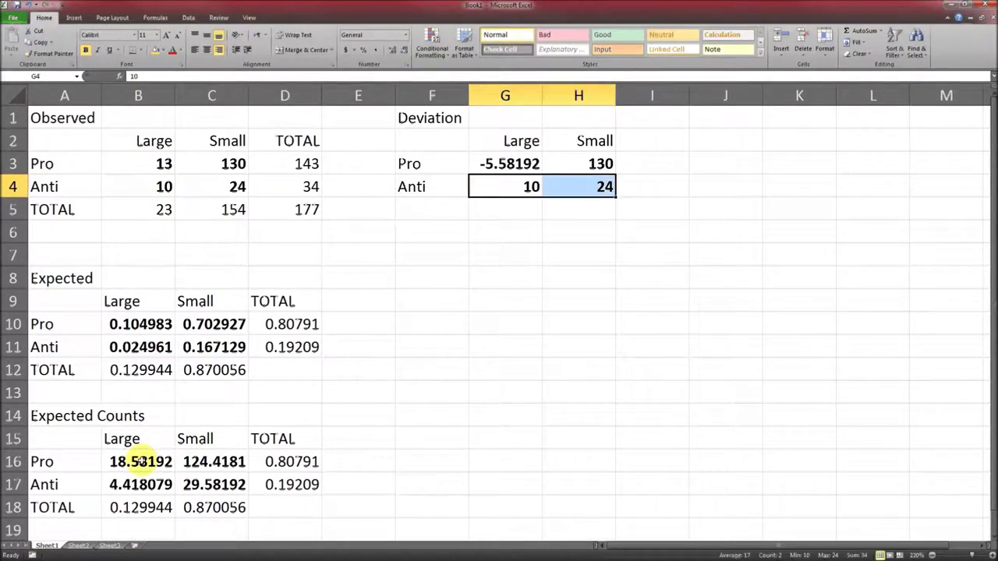
pyautogui.press('Delete')
pyautogui.press('Up')
pyautogui.press('Right')
pyautogui.press('Delete')
# Copy the deviation formula from G3 across the range G3:H4
pyautogui.press('Left')
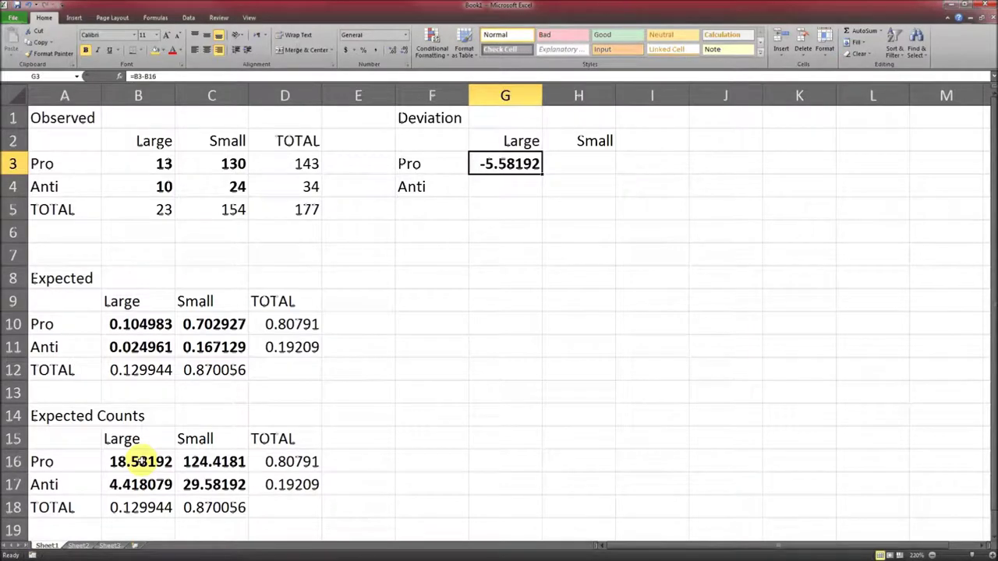
pyautogui.hotkey('ctrl', 'c')
pyautogui.hotkey('shift', 'Right')
pyautogui.hotkey('shift', 'Down')
pyautogui.press('Return')
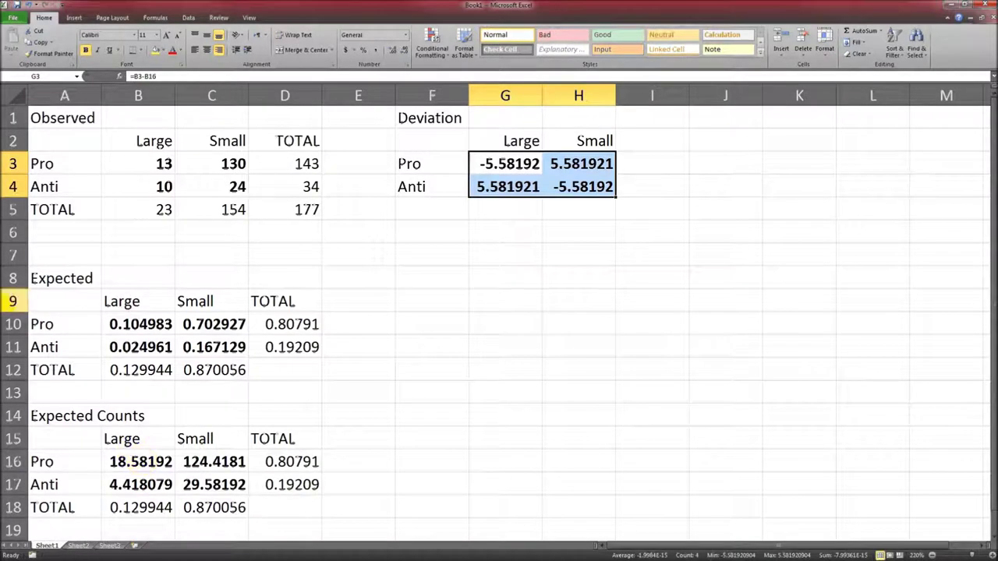
# Check the copied deviation formulas in G4, H4 and H3, and examine the sum of the deviations in G3:H4
pyautogui.click(514, 184)
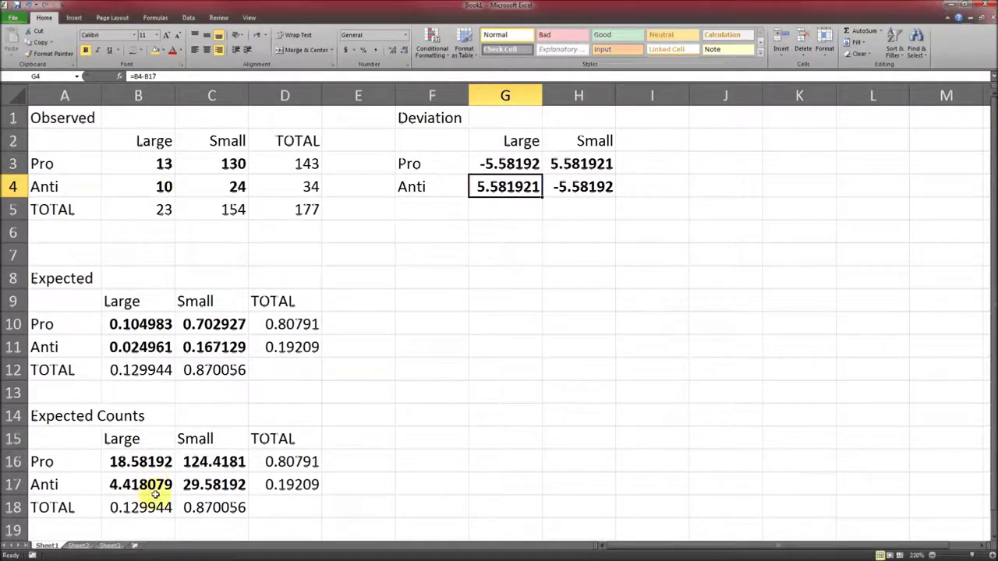
pyautogui.click(587, 189)
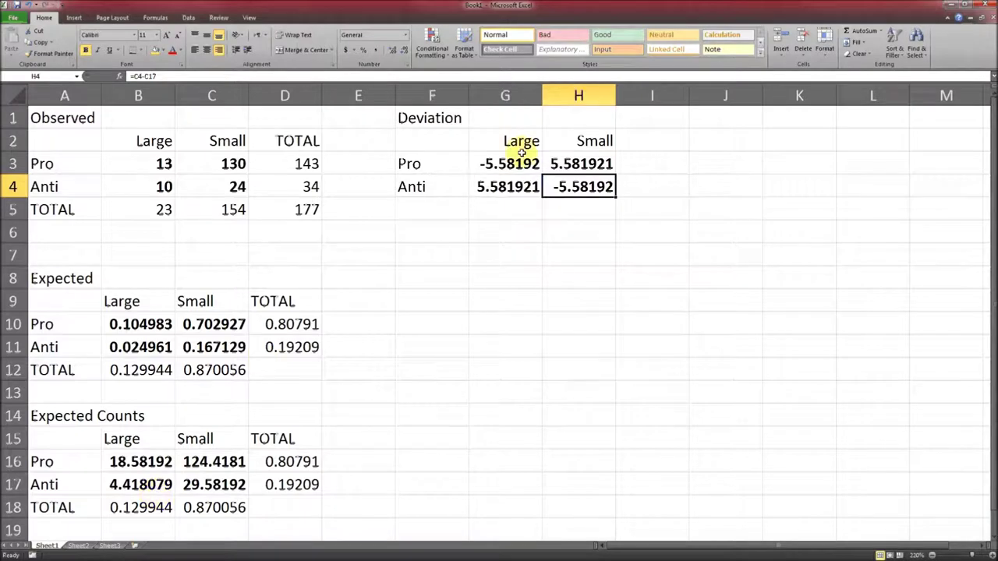
pyautogui.click(601, 163)
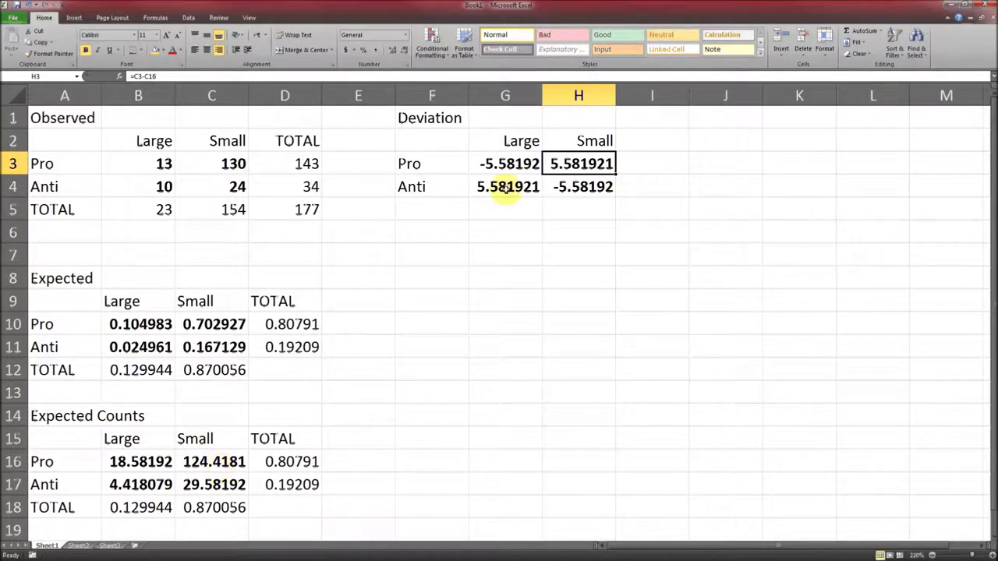
pyautogui.click(599, 191)
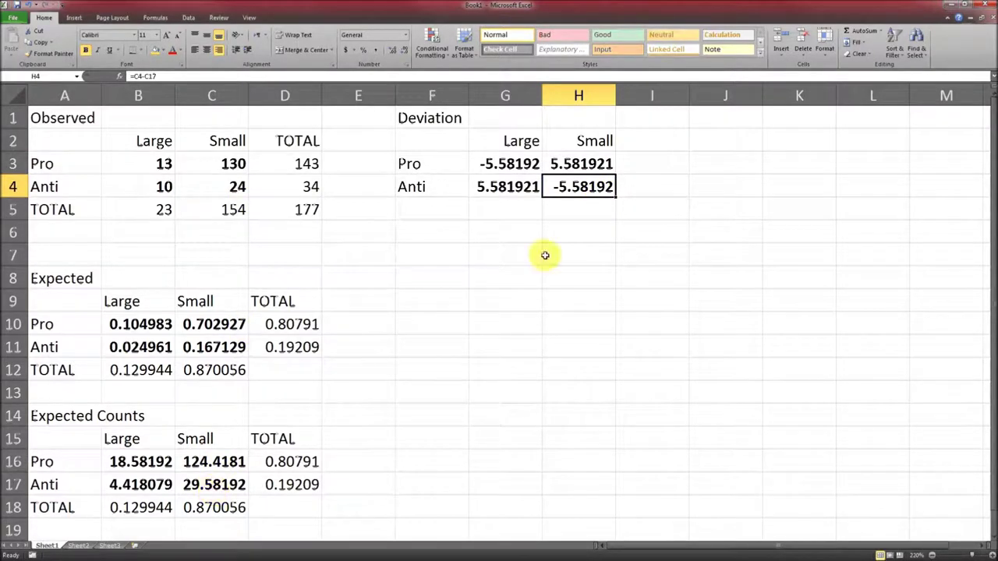
pyautogui.press('Return')
pyautogui.moveTo(476, 160); pyautogui.dragTo(566, 183)
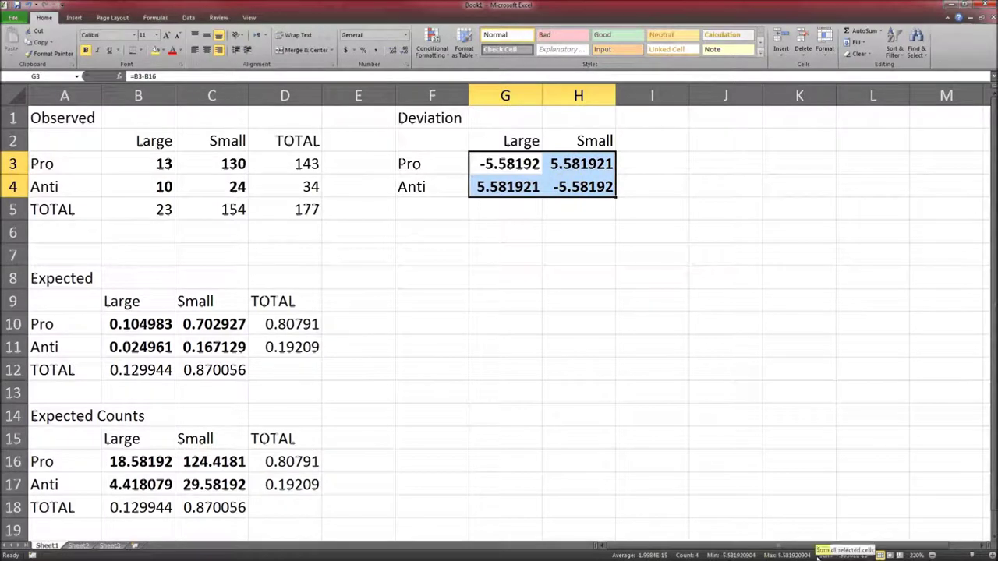
# Enter the label "Chi-square test statistic" in F7, below the Deviation table
pyautogui.click(507, 240)
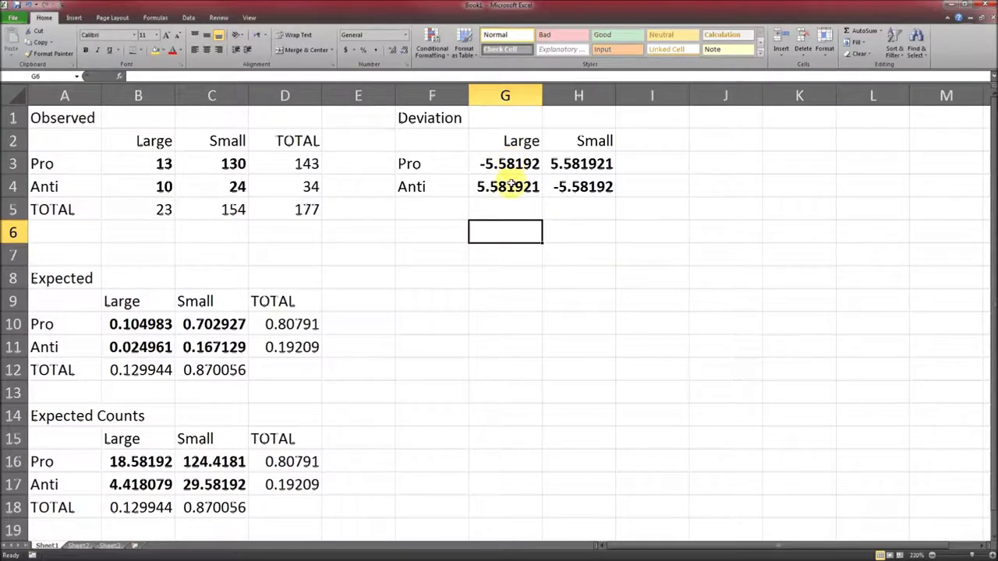
pyautogui.click(431, 258)
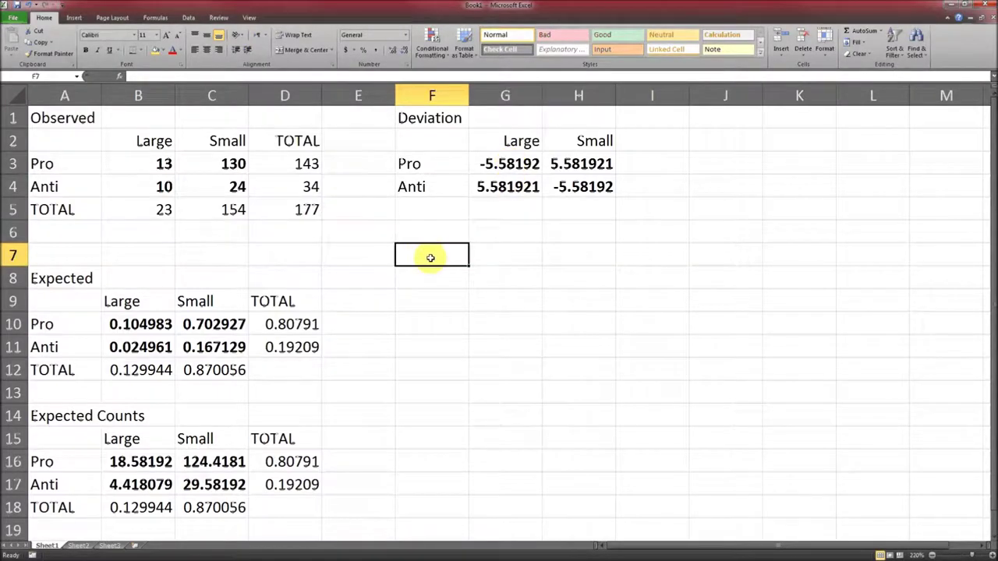
pyautogui.write('Chi-squa')
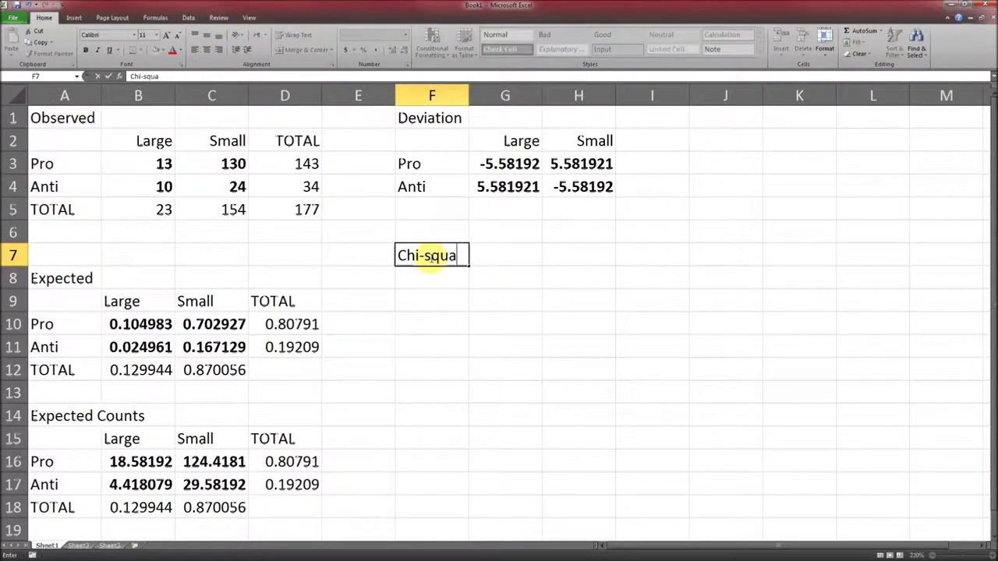
pyautogui.write('re test statisti')
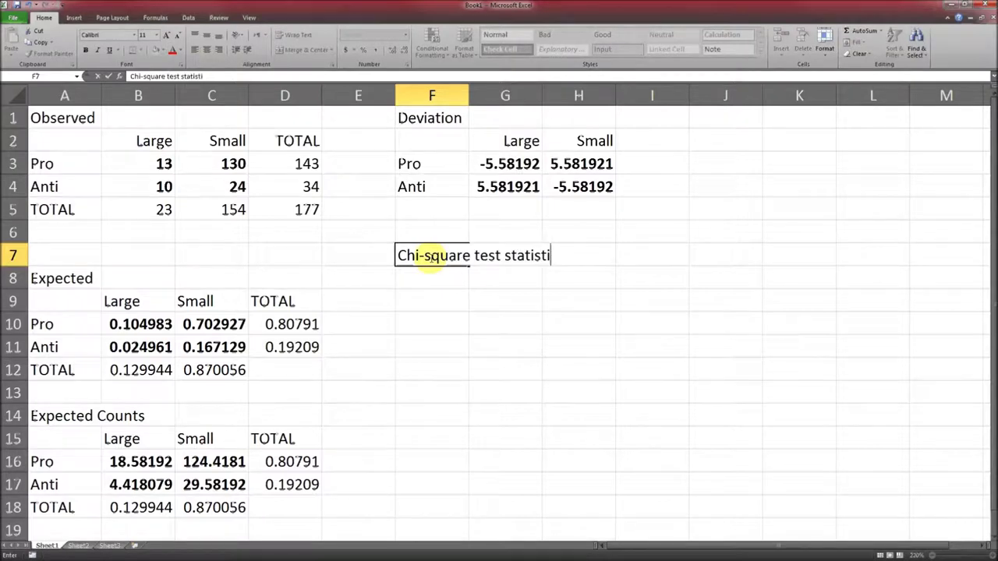
pyautogui.write('c')
pyautogui.press('Return')
# Copy the Large and Small headings from F2:H2 to F9:H9 and the Pro and Anti labels from F3:F4 to F10:F11
pyautogui.press('Right')
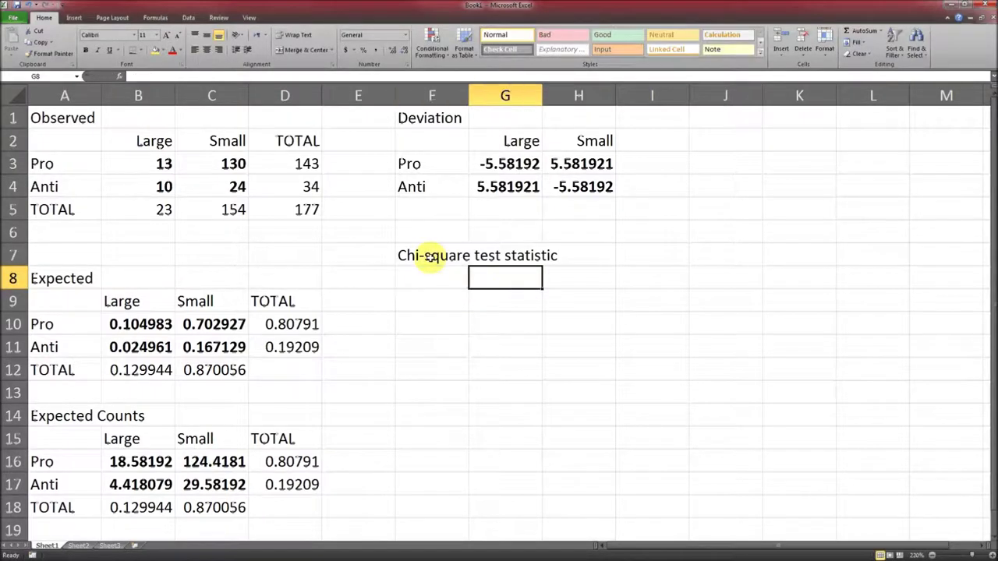
pyautogui.press('Down')
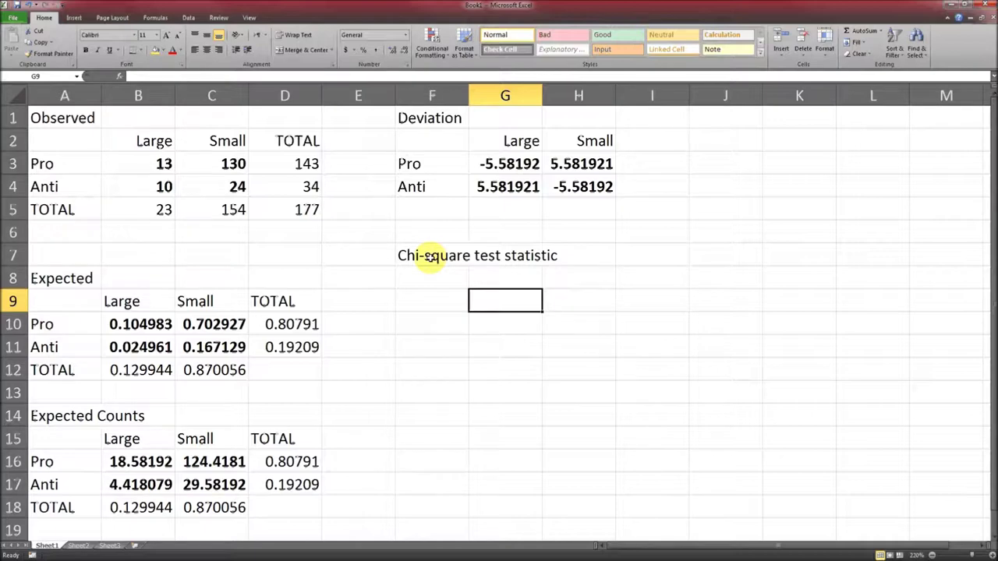
pyautogui.moveTo(456, 141); pyautogui.dragTo(579, 147)
pyautogui.hotkey('ctrl', 'c')
pyautogui.click(457, 297)
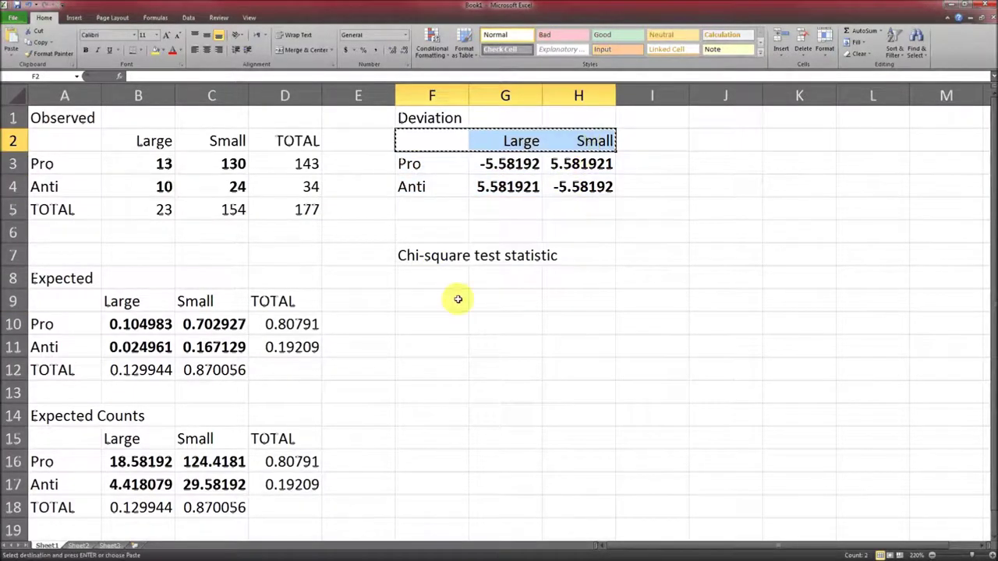
pyautogui.hotkey('ctrl', 'v')
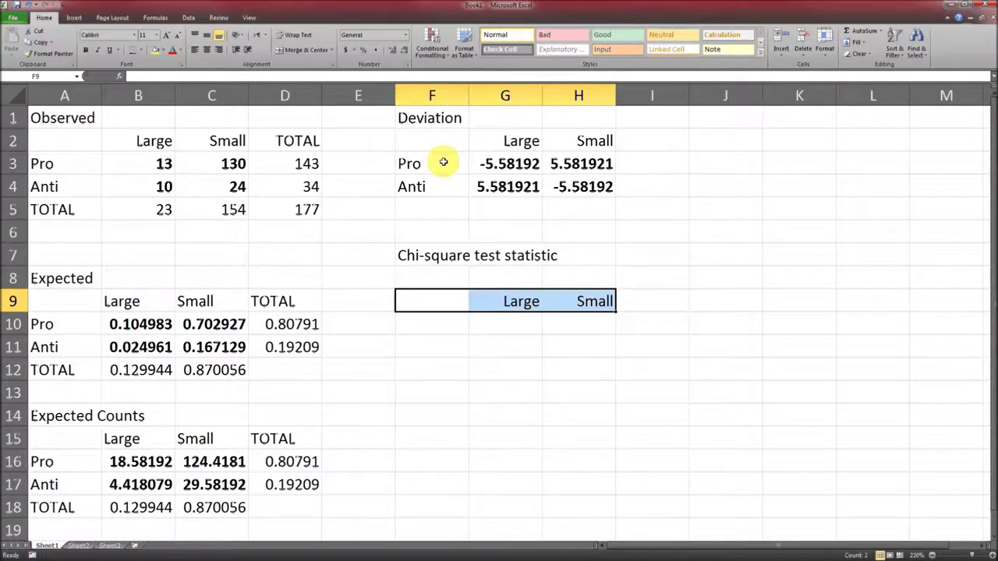
pyautogui.moveTo(439, 162); pyautogui.dragTo(444, 187)
pyautogui.hotkey('ctrl', 'c')
pyautogui.click(428, 321)
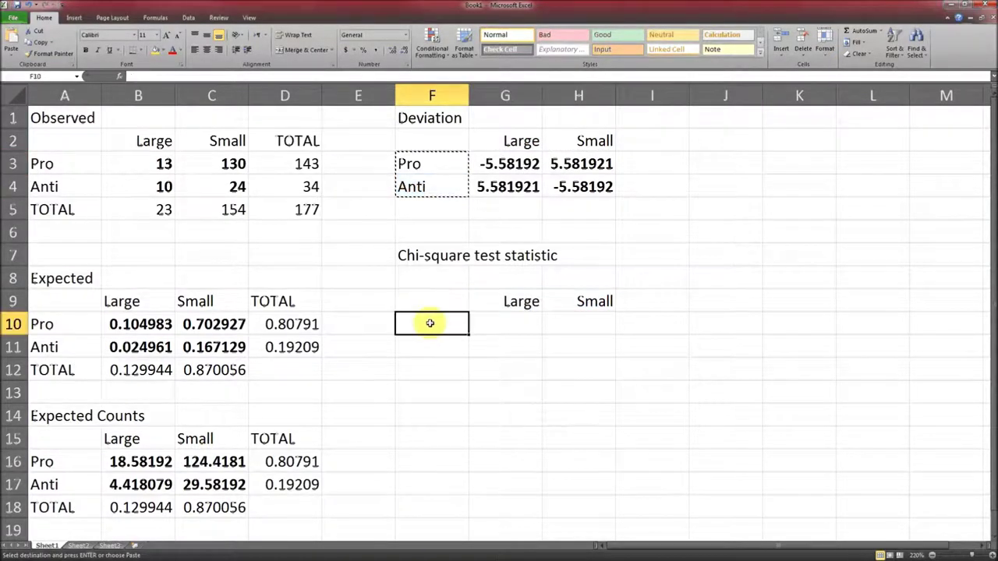
pyautogui.press('Return')
# Enter the formula =(G3)^2/B16 in G10 to divide the squared Pro Large deviation by its expected count
pyautogui.click(517, 322)
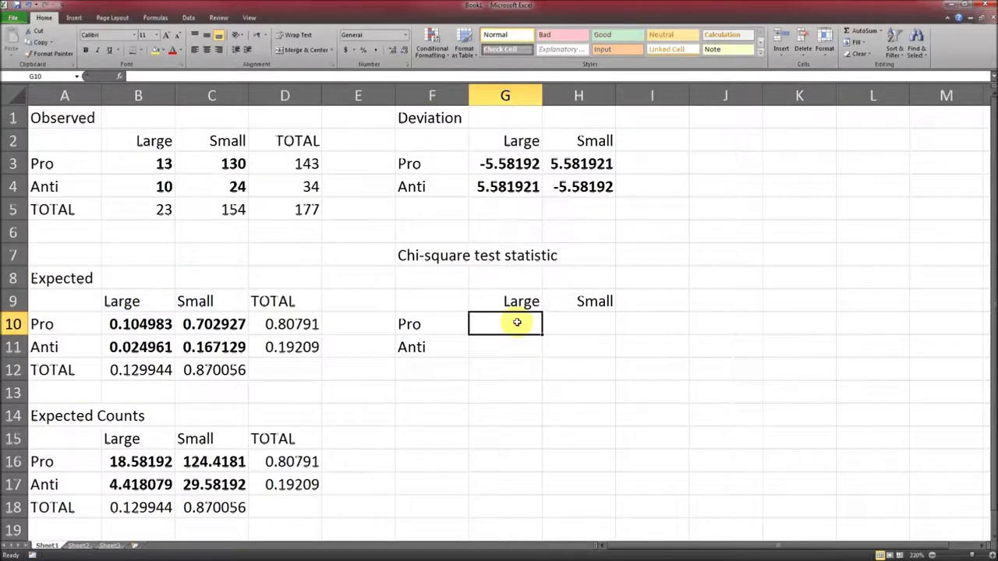
pyautogui.write('=(')
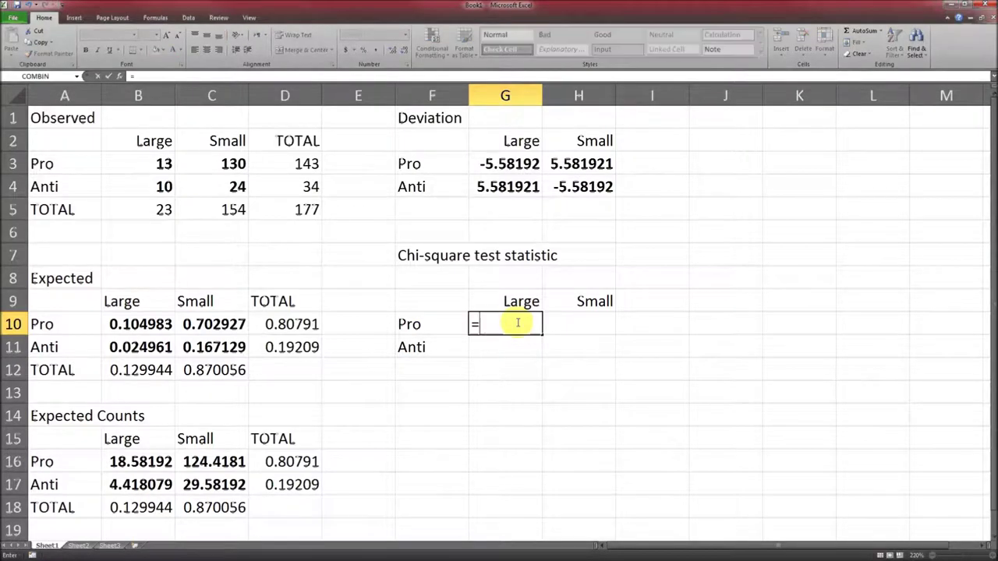
pyautogui.click(499, 166)
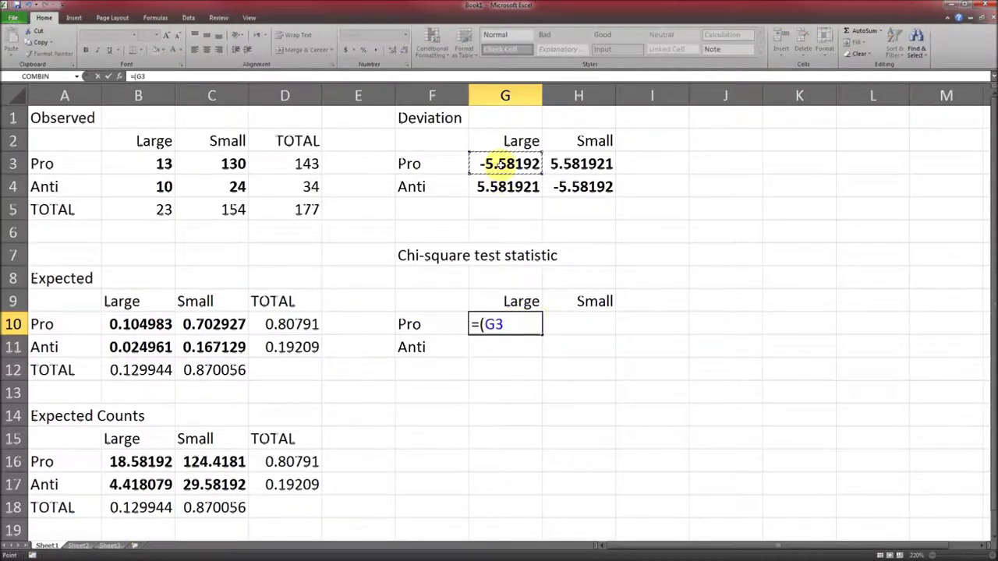
pyautogui.write(')^2/')
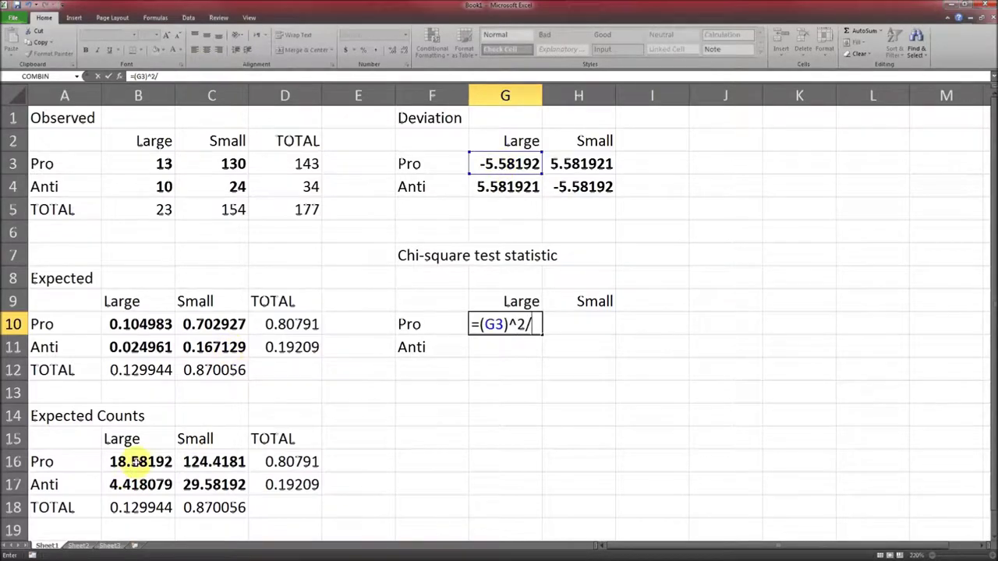
pyautogui.click(136, 462)
pyautogui.press('Return')
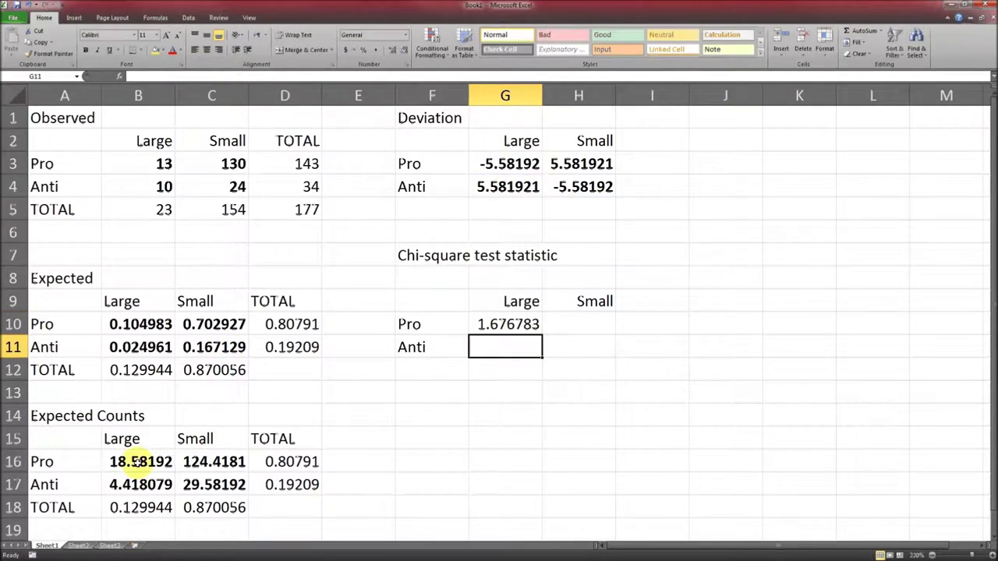
# Fill the formula from G10 across the range G10:H11 and check the formulas in G10 and G11
pyautogui.press('Up')
pyautogui.hotkey('shift', 'Right')
pyautogui.hotkey('ctrl', 'r')
pyautogui.hotkey('shift', 'Down')
pyautogui.hotkey('ctrl', 'd')
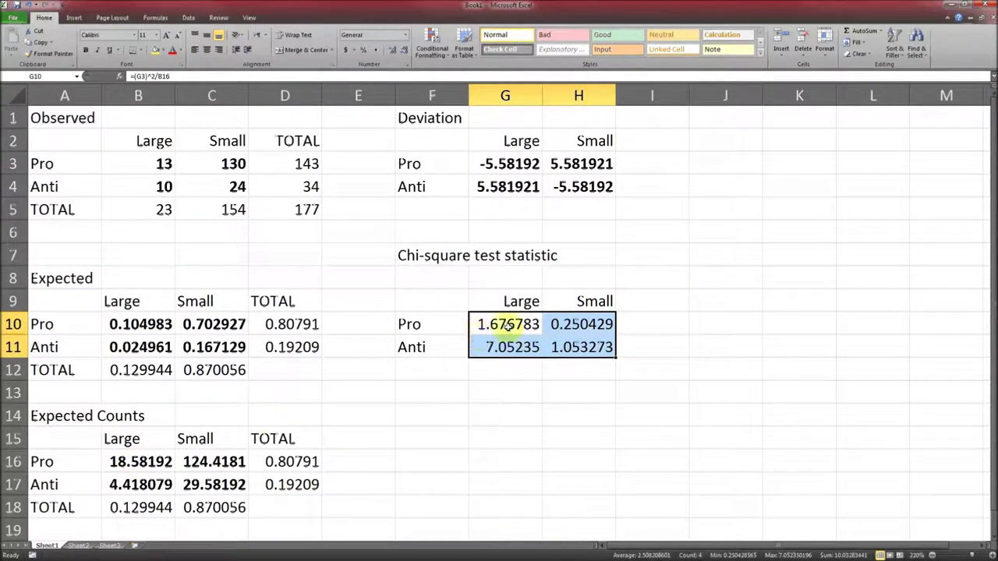
pyautogui.click(511, 326)
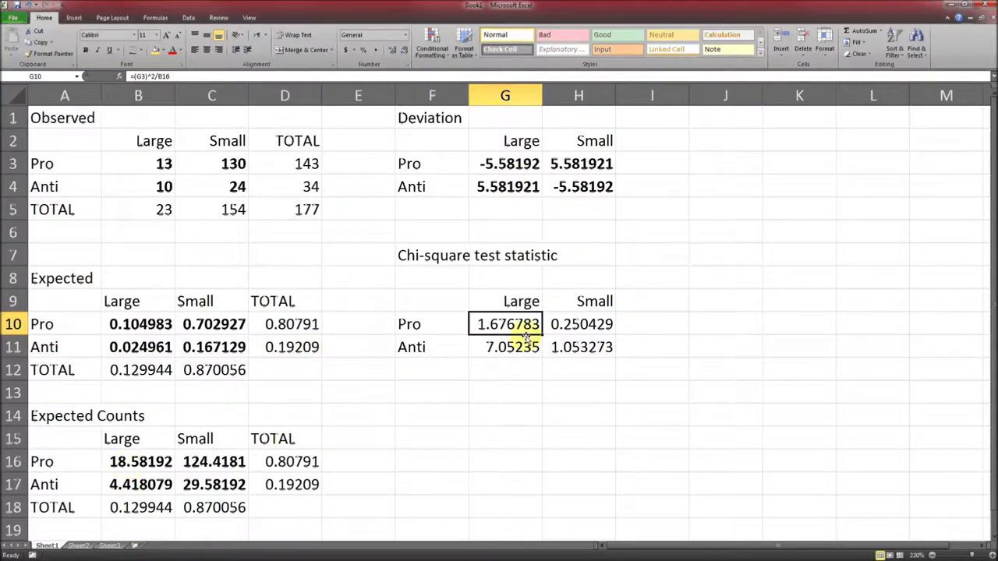
pyautogui.click(491, 349)
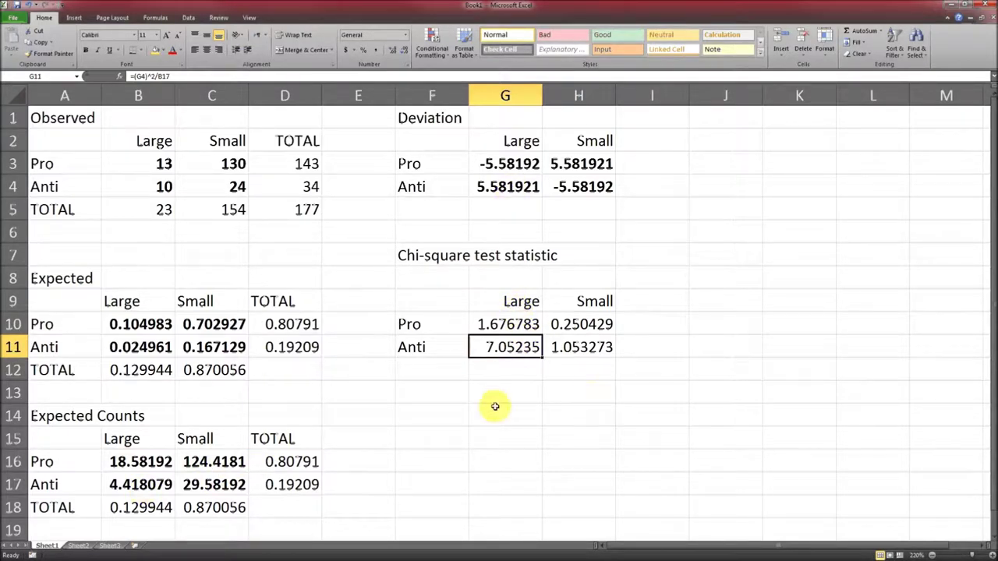
# Enter a SUM of G10:H11 in I7 as the chi-square test statistic
pyautogui.click(637, 252)
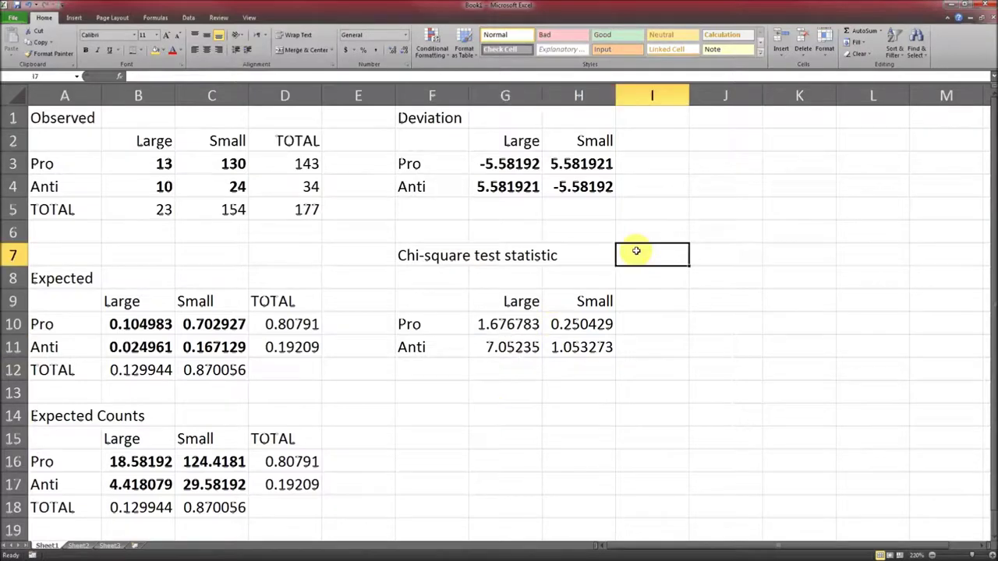
pyautogui.write('=SUM(')
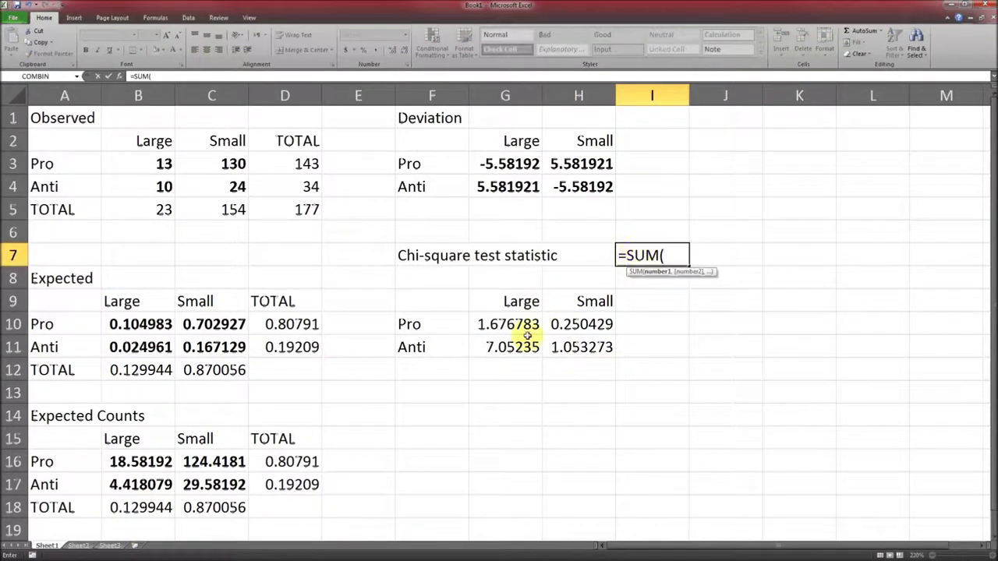
pyautogui.moveTo(527, 334); pyautogui.dragTo(567, 347)
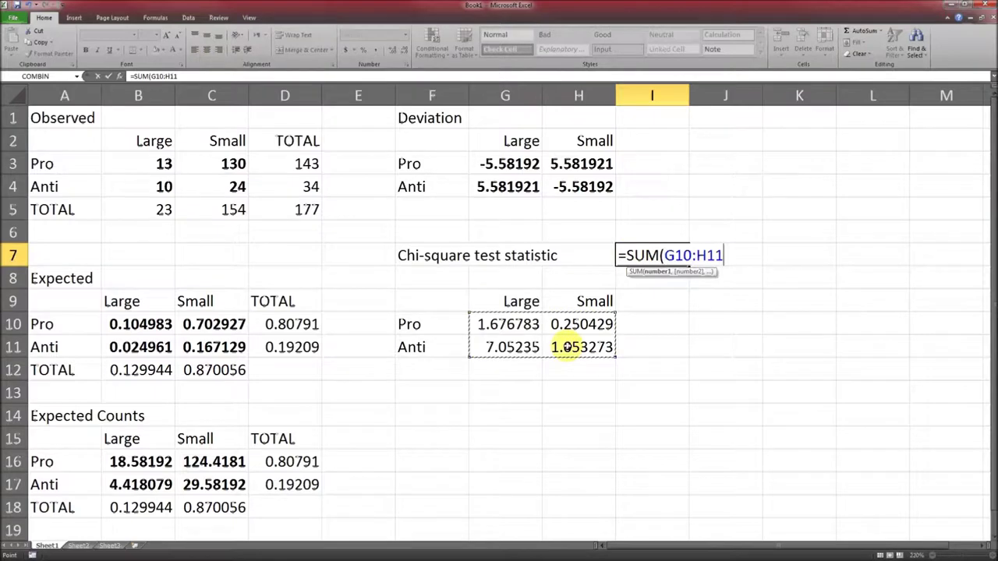
pyautogui.press('Return')
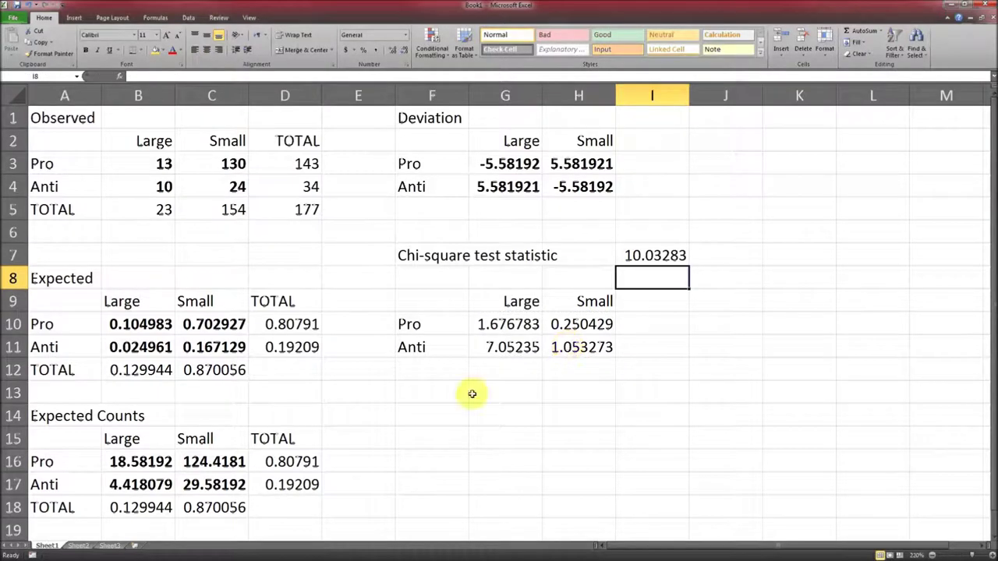
pyautogui.click(447, 388)
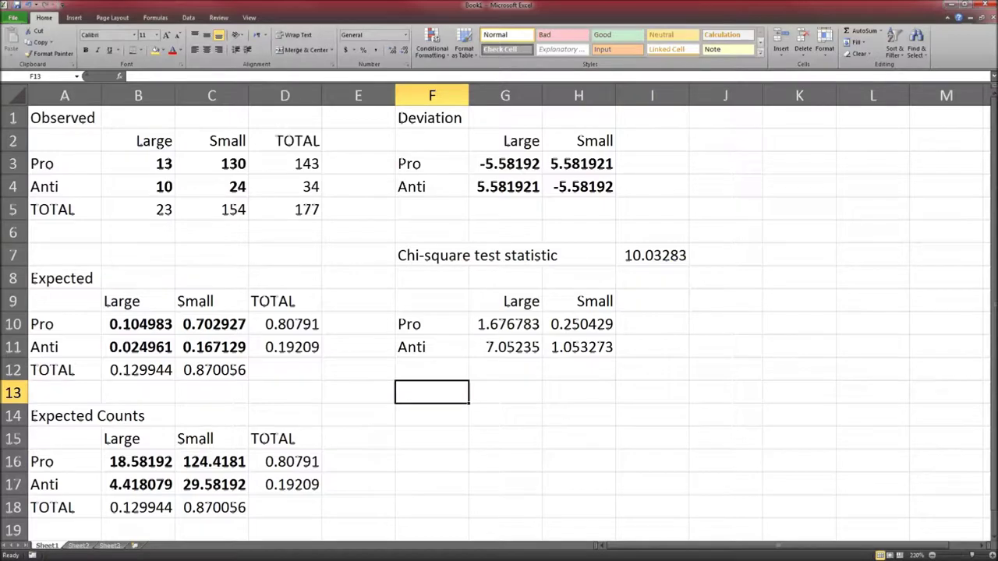
# Switch to the McGraw-Hill Connect assignment in the browser and compare question 7 part (a)'s chi-square answer with the worksheet in Excel
pyautogui.hotkey('alt', 'Tab')
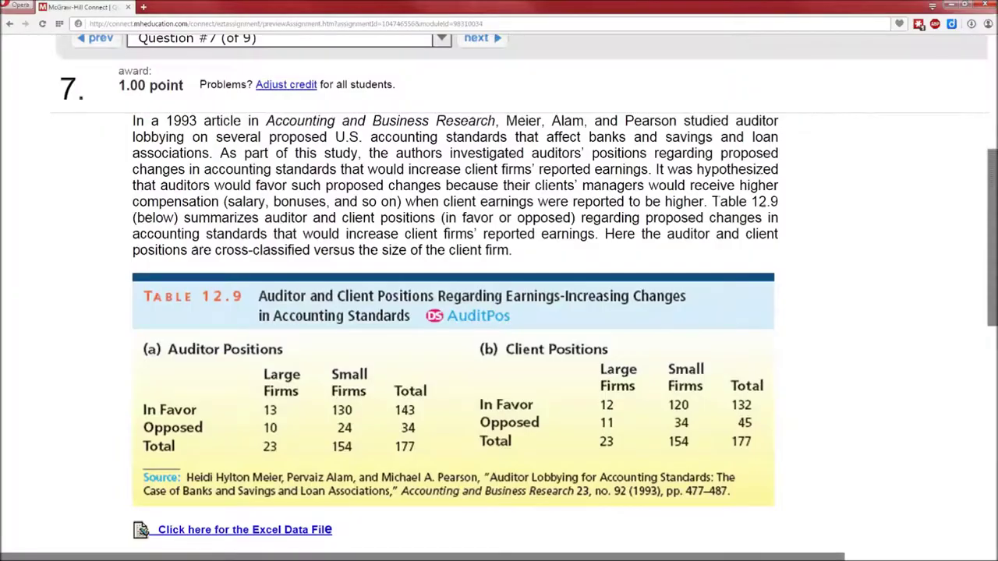
pyautogui.scroll(-4, 482, 308)
pyautogui.scroll(-3, 482, 308)
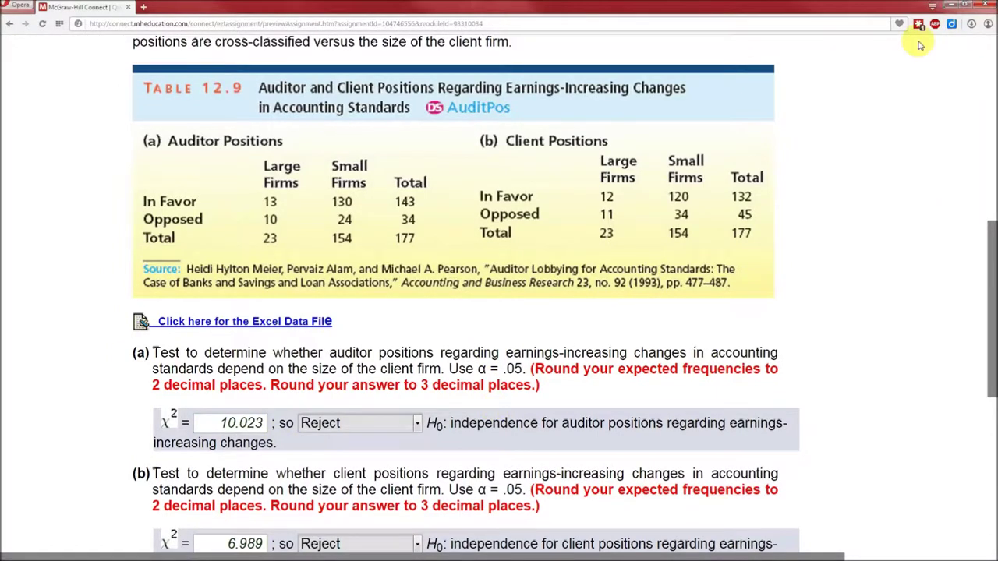
pyautogui.click(950, 5)
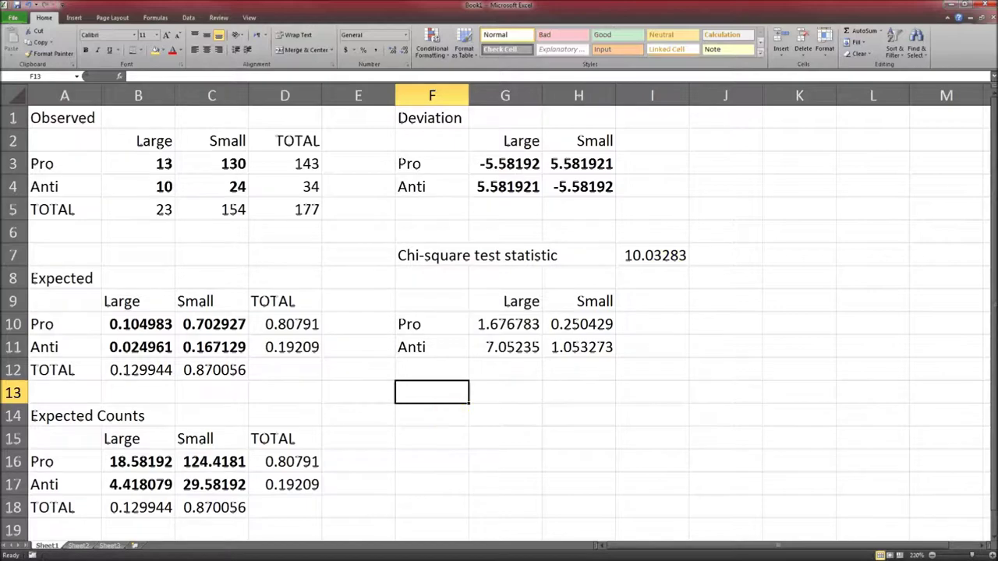
pyautogui.hotkey('alt', 'Tab')
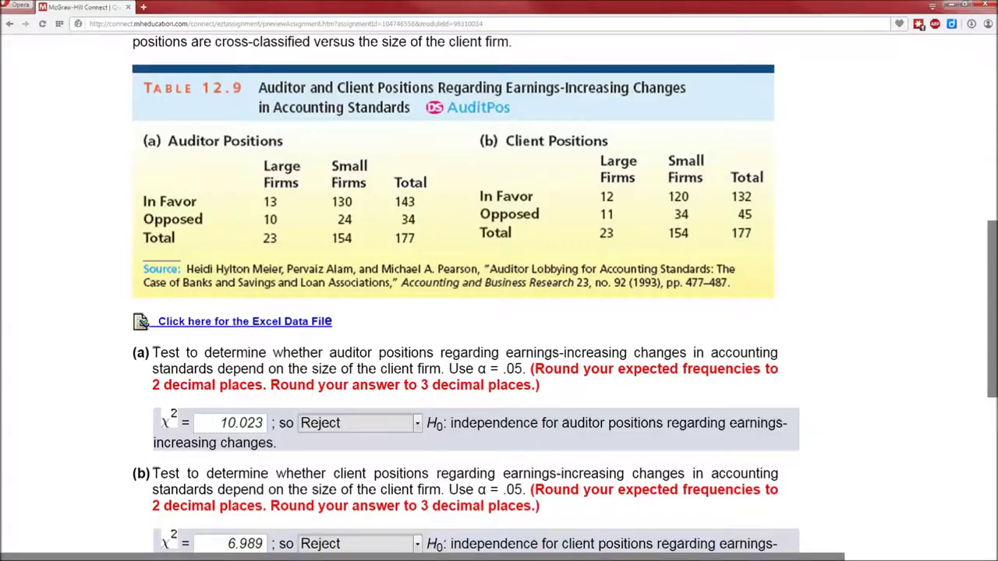
pyautogui.hotkey('alt', 'Tab')
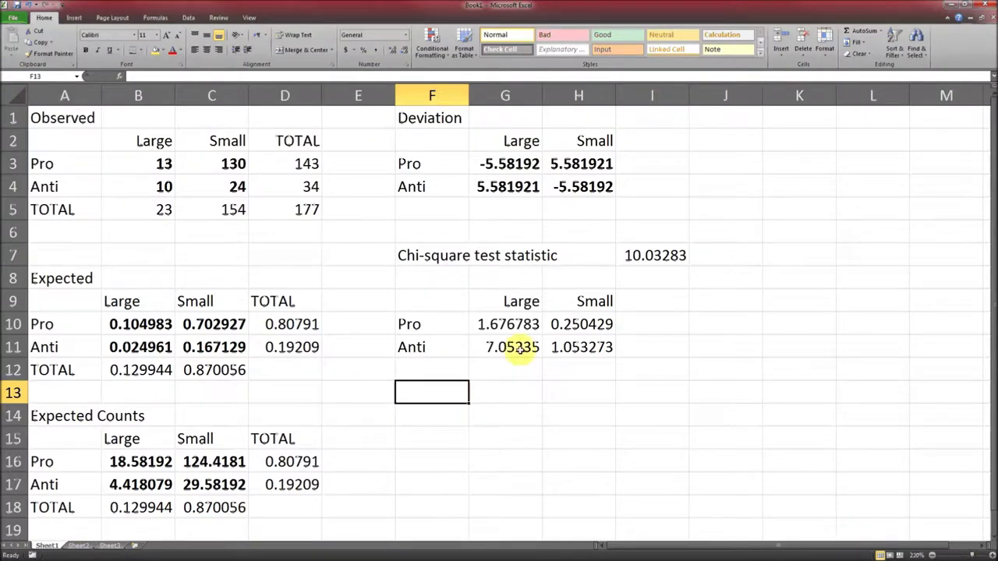
# Review the row and column categories of the chi-square table and the test statistic's formula in I7
pyautogui.press('Down')
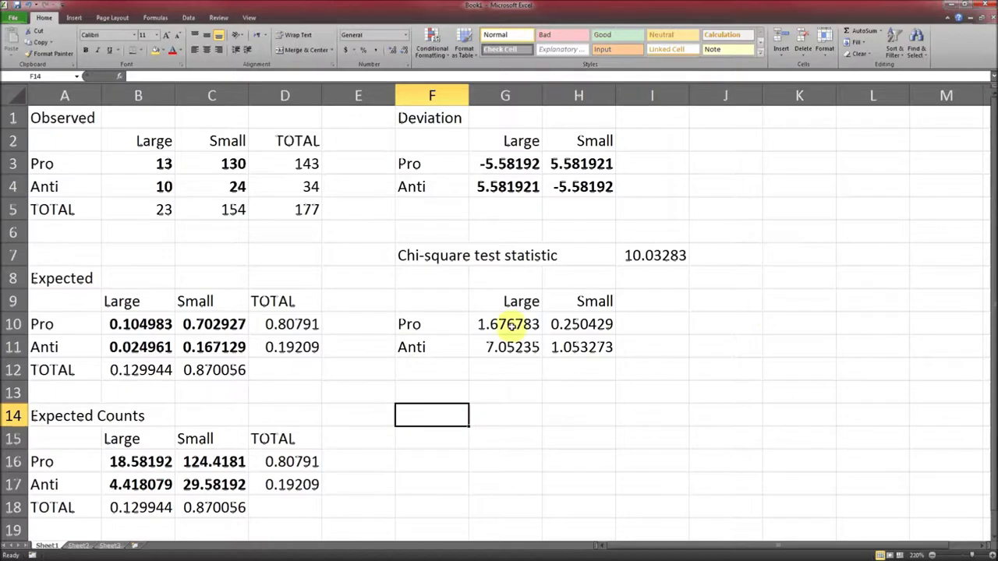
pyautogui.moveTo(429, 325); pyautogui.dragTo(430, 340)
pyautogui.moveTo(528, 301); pyautogui.dragTo(584, 301)
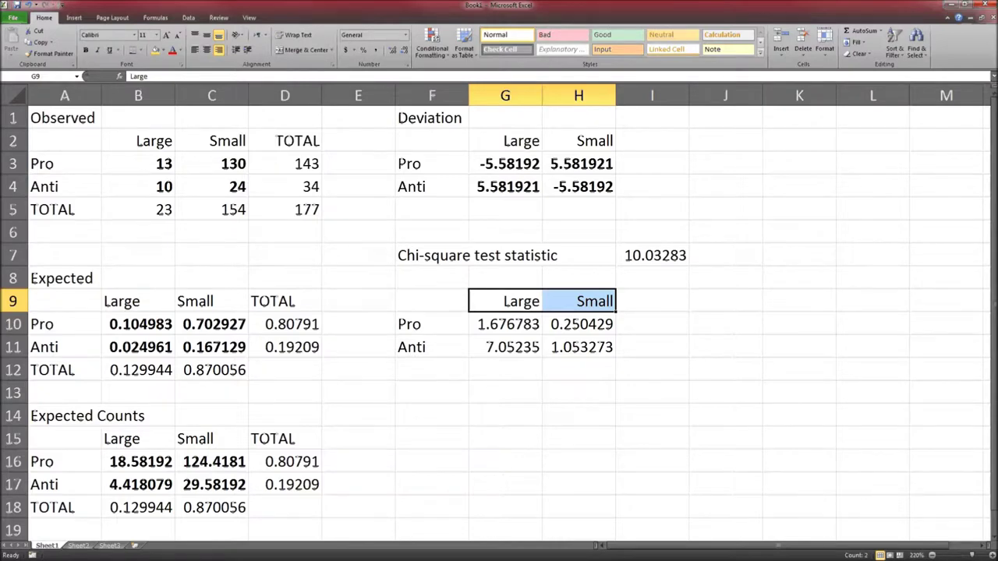
pyautogui.click(672, 259)
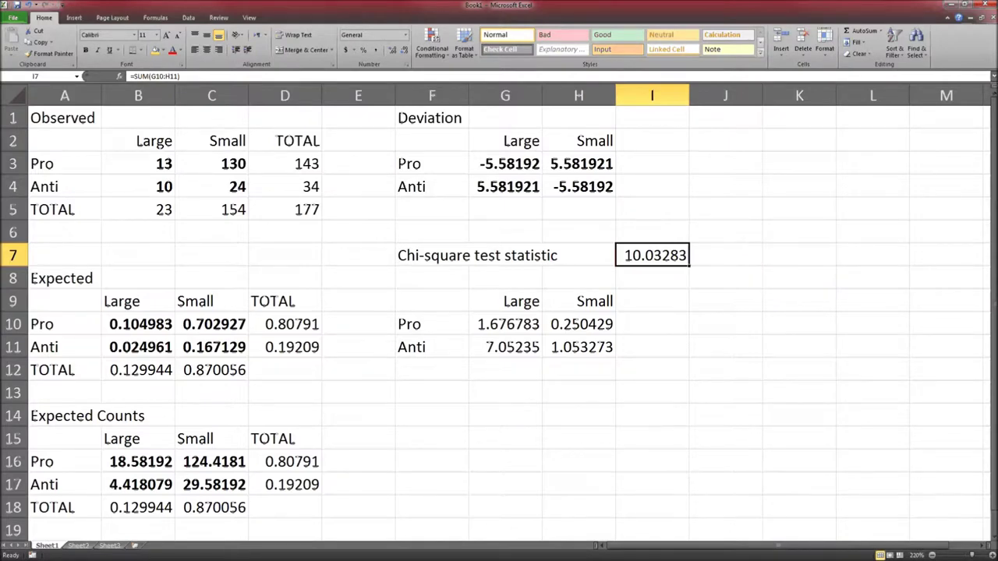
# Enter the independence rule "P[A] P[B] = P[ A intersect B]" as text in F14
pyautogui.click(428, 412)
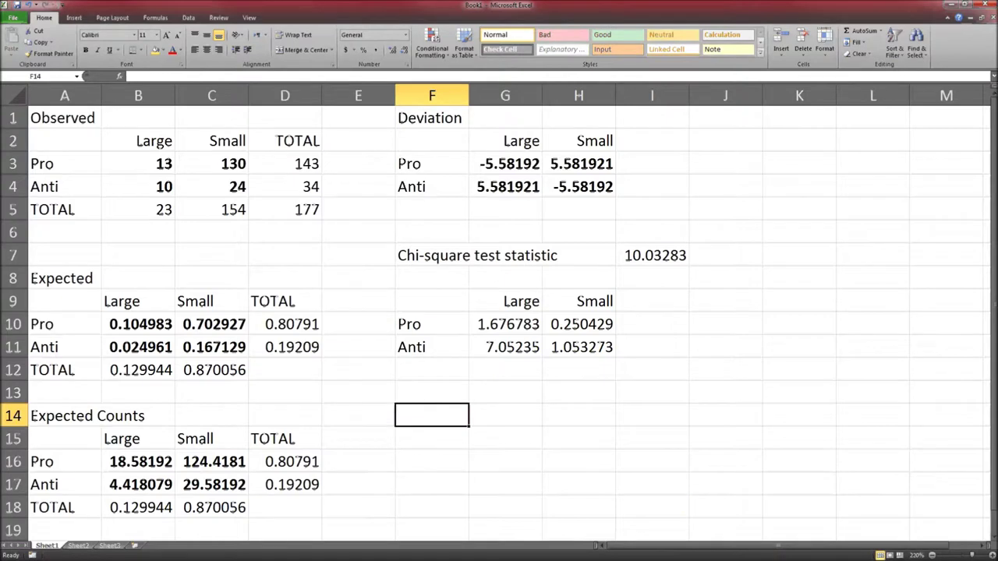
pyautogui.write('P[A]')
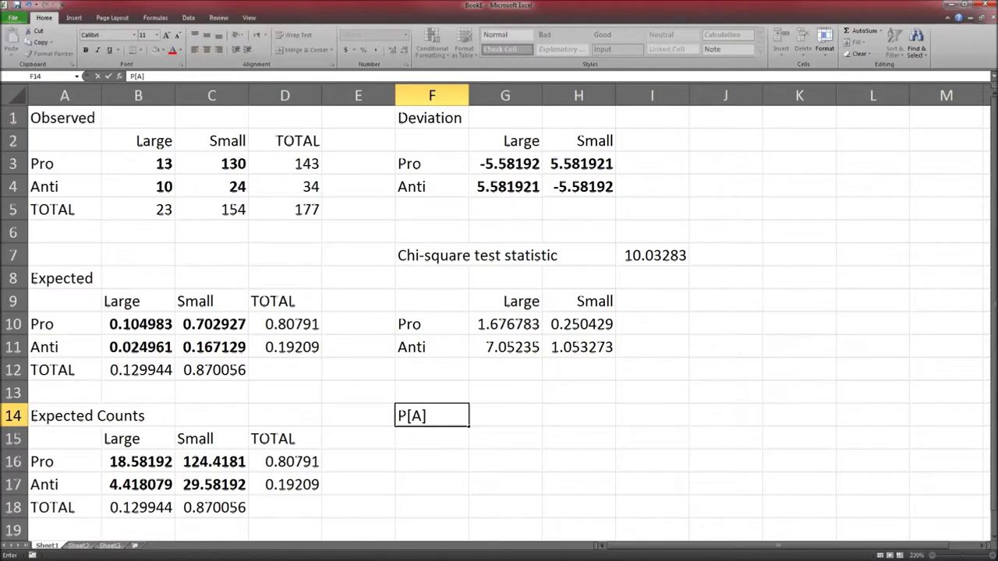
pyautogui.write(' P[')
pyautogui.write('B] = P')
pyautogui.write('[ A ')
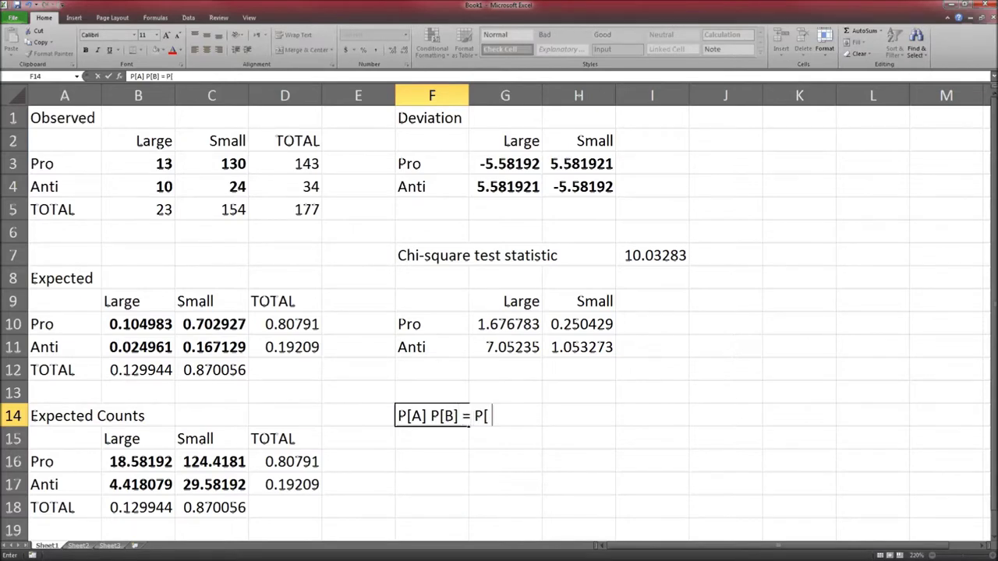
pyautogui.write('interse')
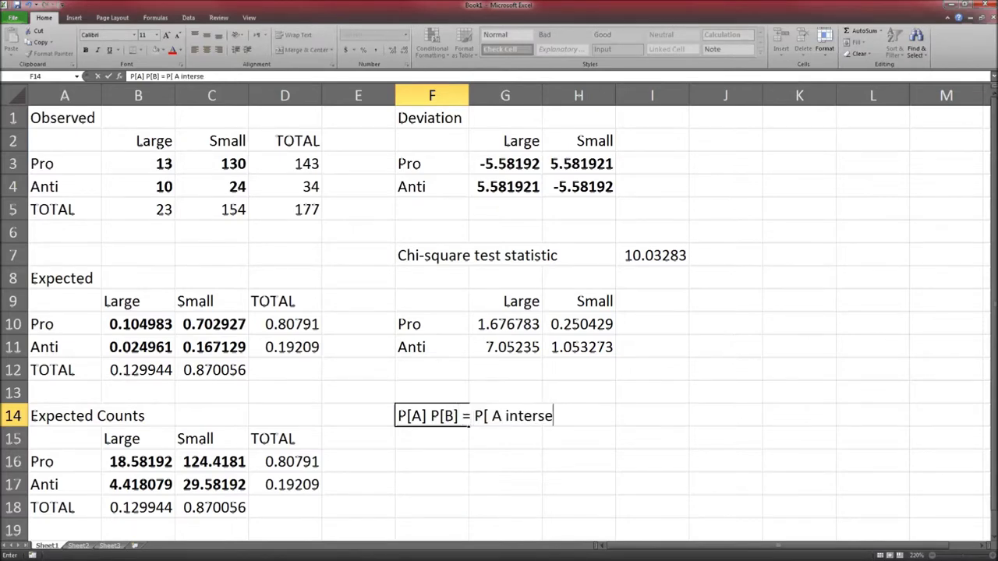
pyautogui.write('ct B]')
pyautogui.press('Return')
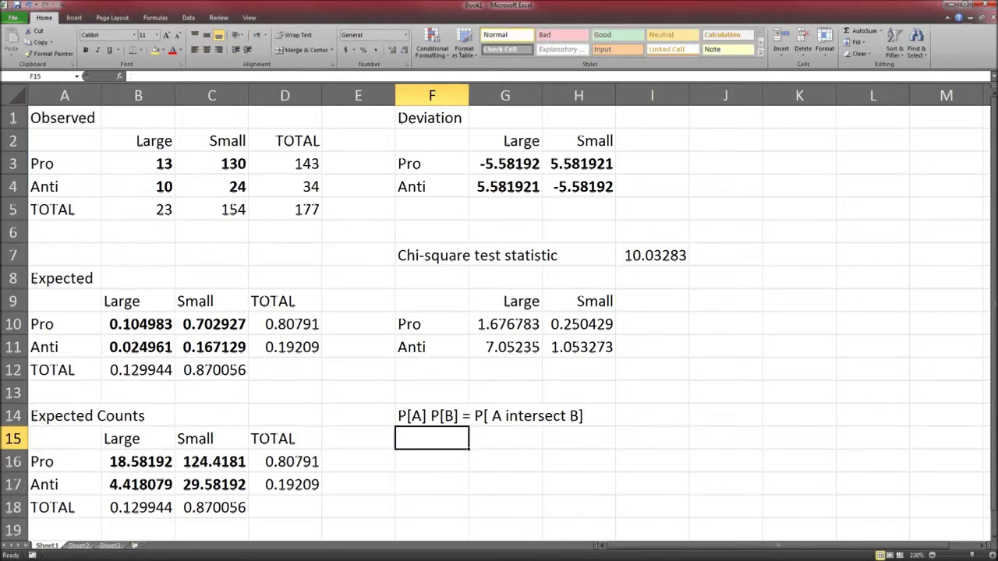
# Inspect the Pro total proportion in D10, the Large total proportion in B12, and the joint probability formula in B10
pyautogui.click(293, 324)
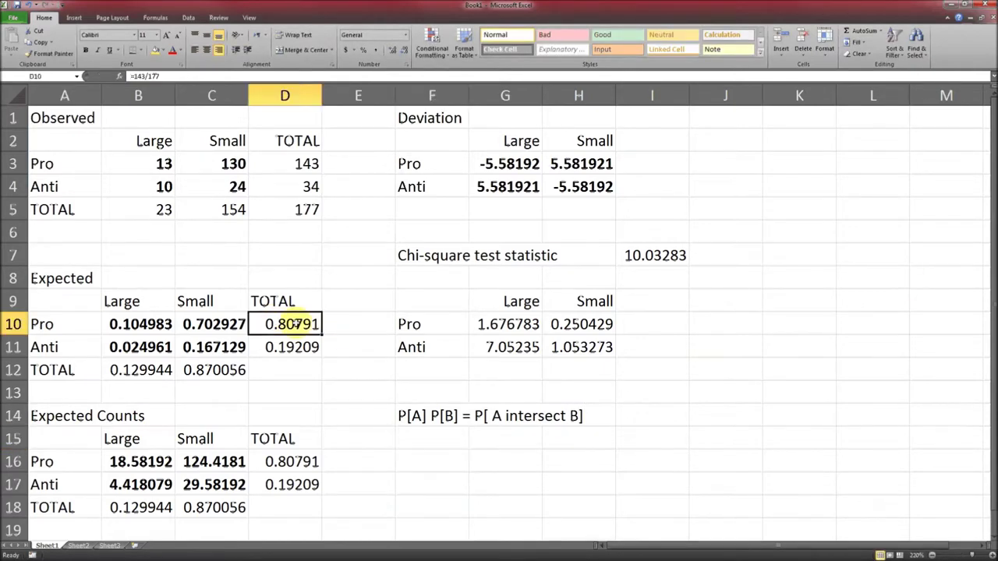
pyautogui.click(130, 372)
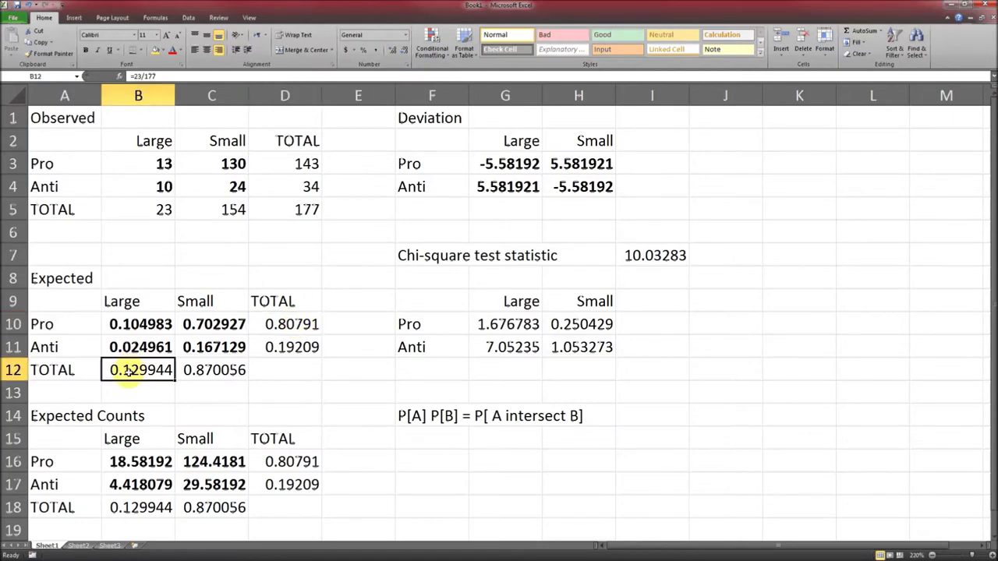
pyautogui.click(131, 323)
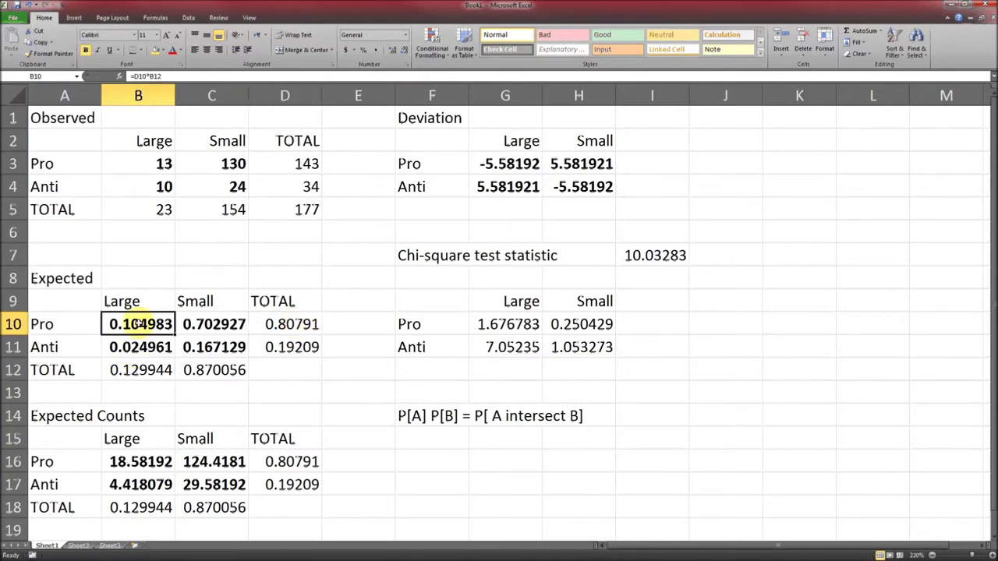